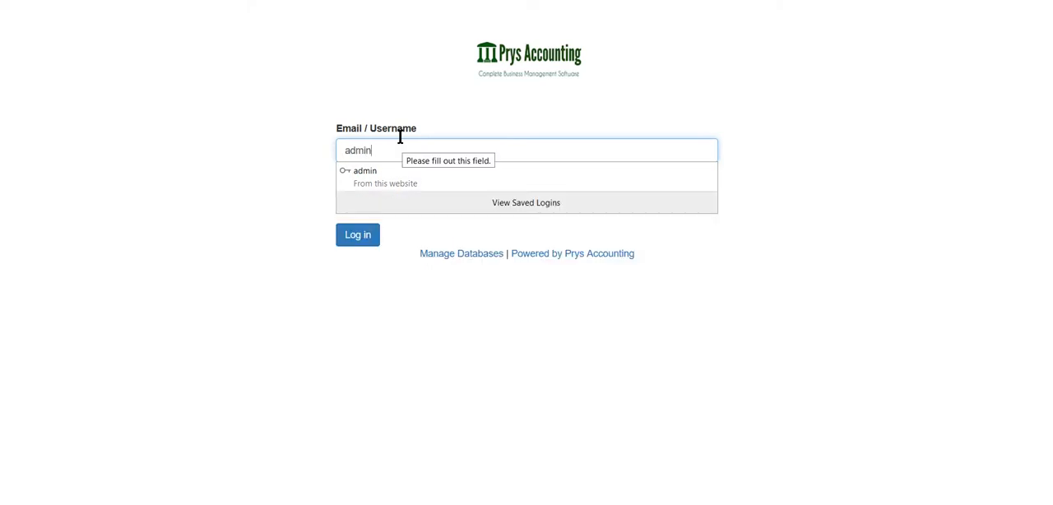
# Log in as admin with the account password and open the Point of Sale module
pyautogui.press('Tab')
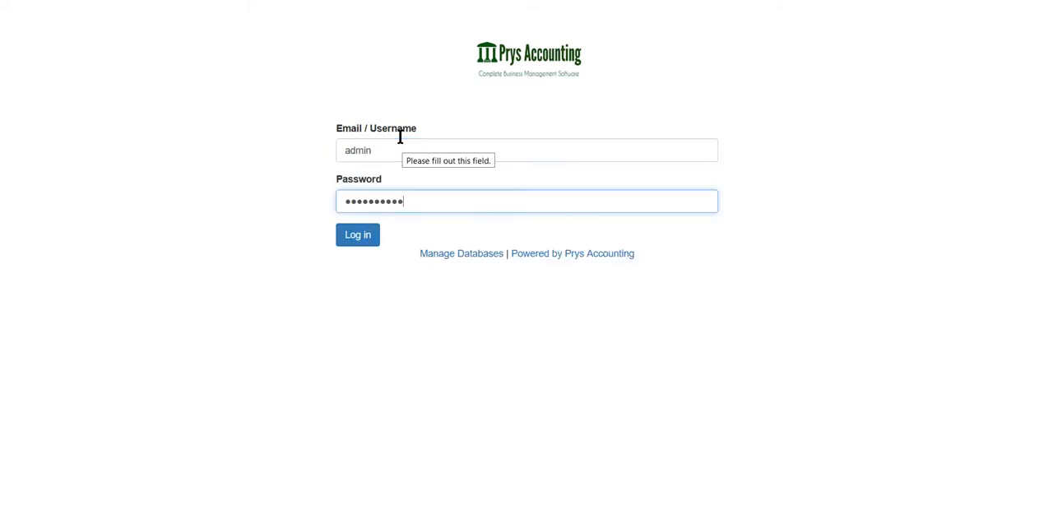
pyautogui.click(361, 241)
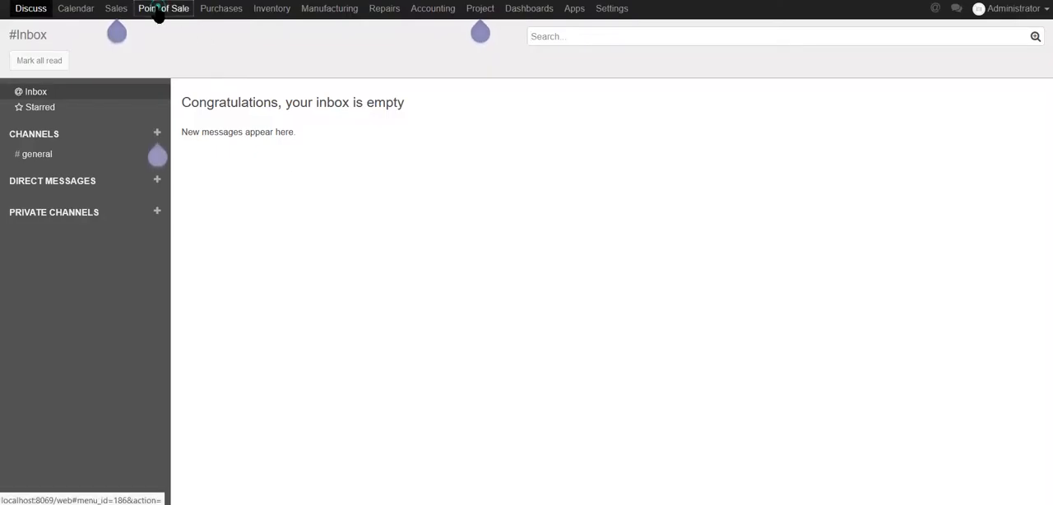
pyautogui.click(158, 13)
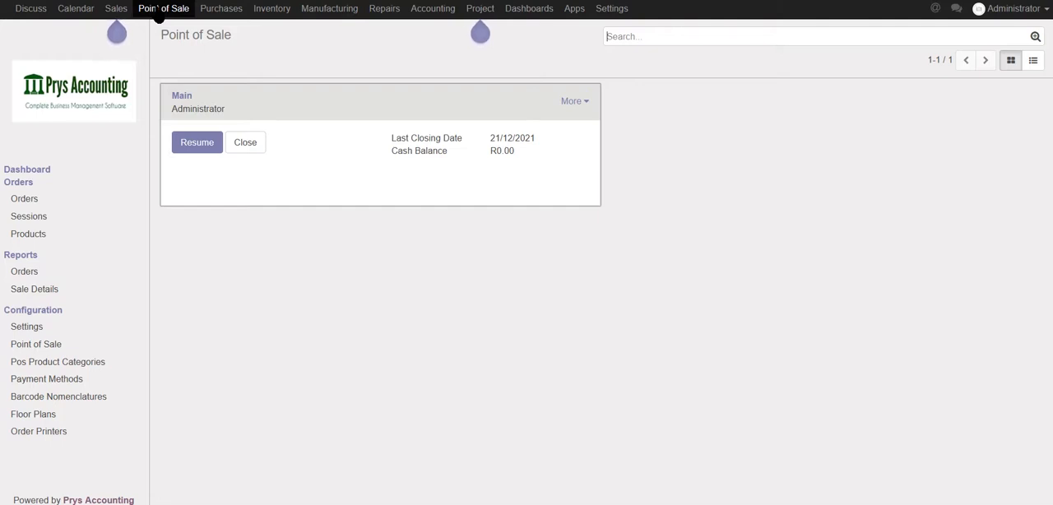
# Open the in-progress session POS/2021/12/21/02 from the sessions list and bring up its closing balance cash count
pyautogui.click(27, 222)
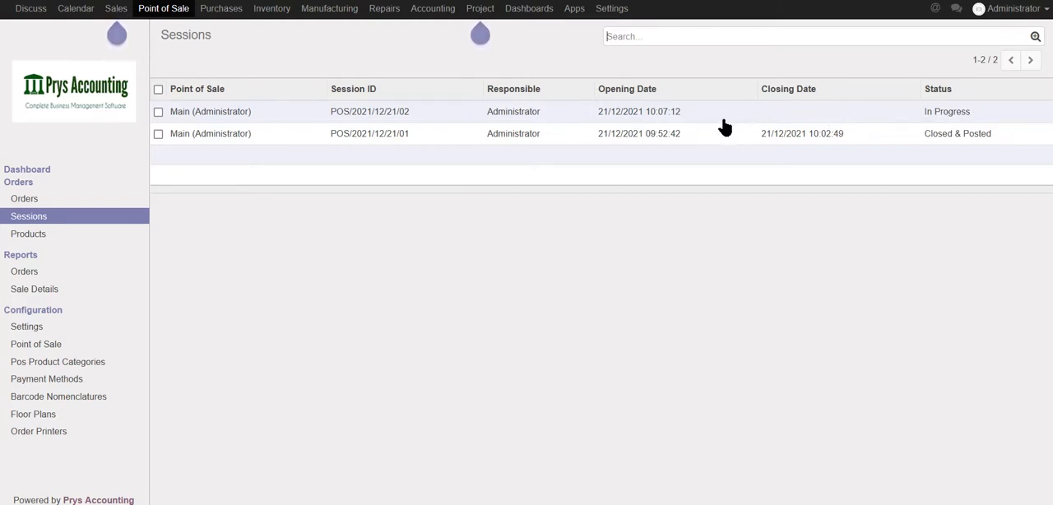
pyautogui.click(677, 120)
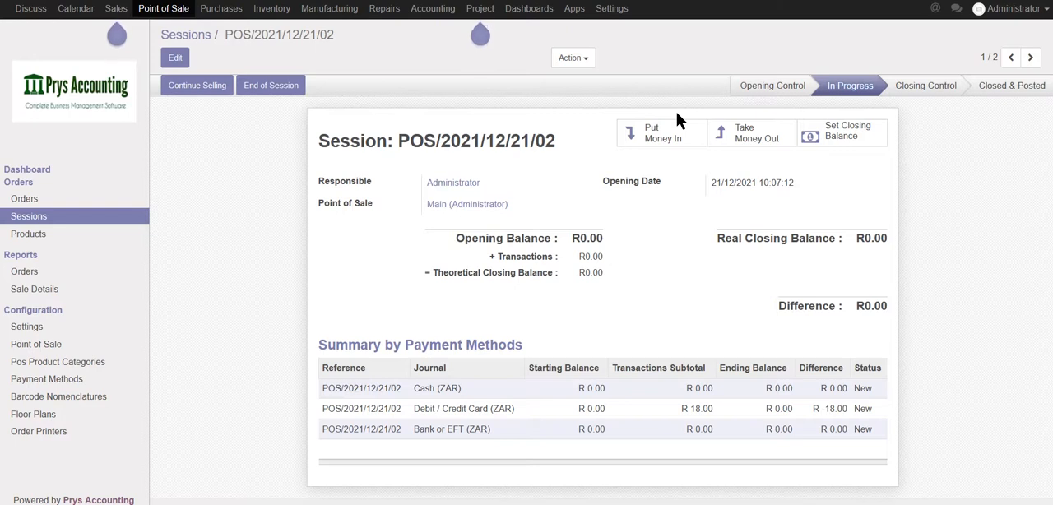
pyautogui.click(841, 133)
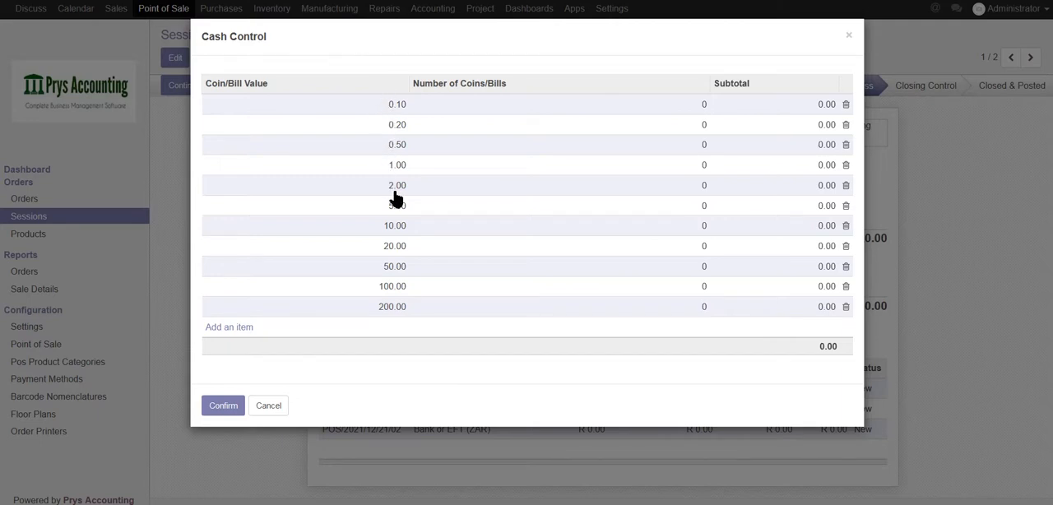
# Enter a count of 3 for the 0.10 coins and set it back to 0
pyautogui.click(700, 104)
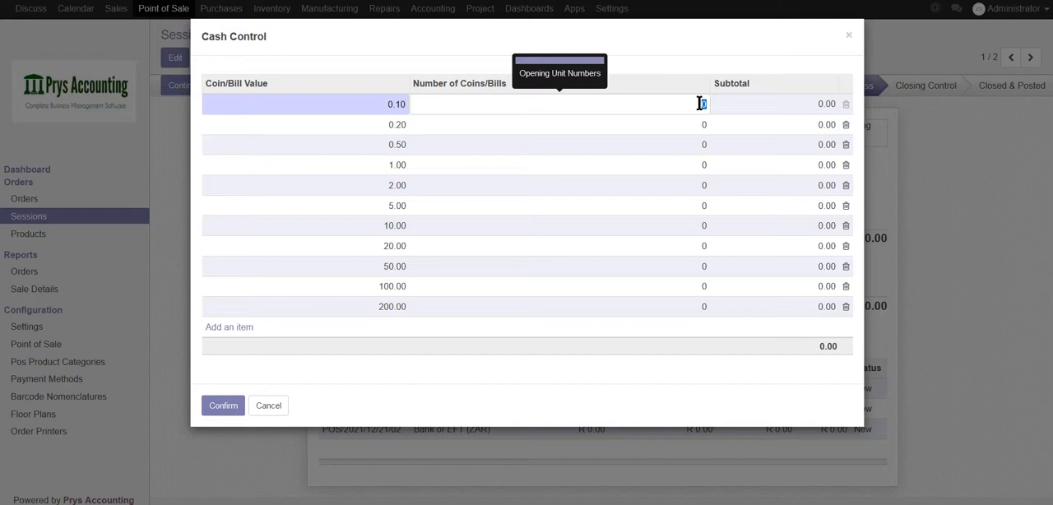
pyautogui.write('3')
pyautogui.press('BackSpace')
pyautogui.write('0')
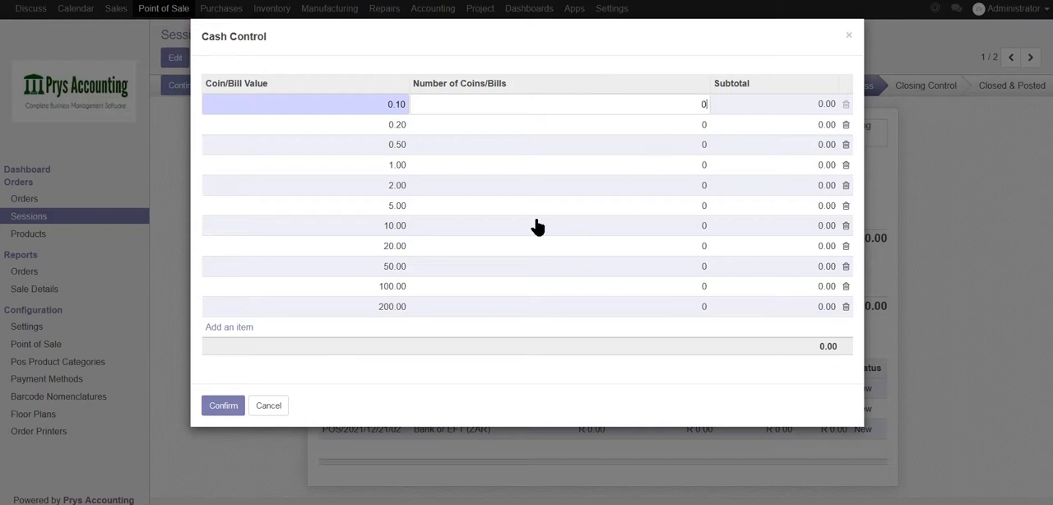
# Add coin values 0.05 and 0.01 to the closing cash count and confirm it
pyautogui.click(238, 328)
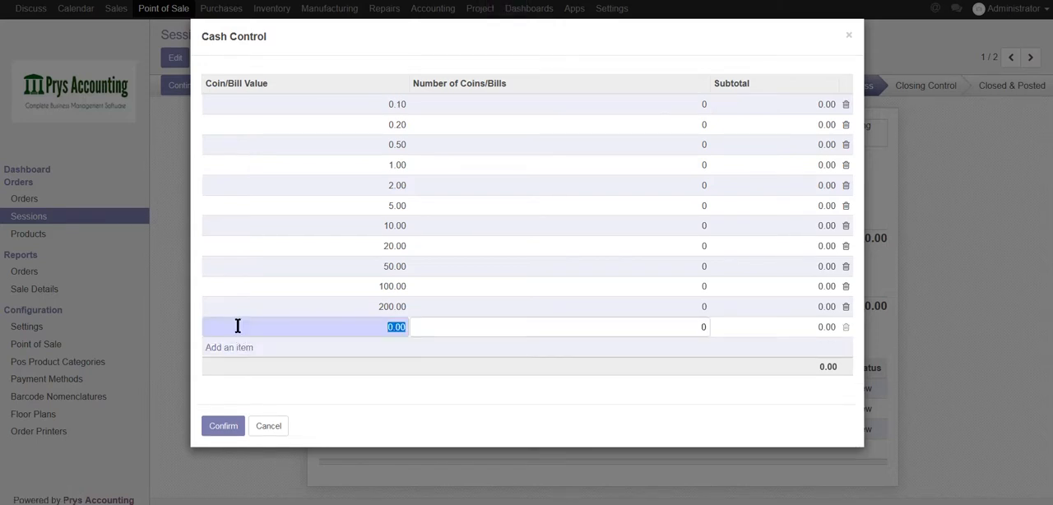
pyautogui.write('.')
pyautogui.write('0.0')
pyautogui.write('5')
pyautogui.press('Return')
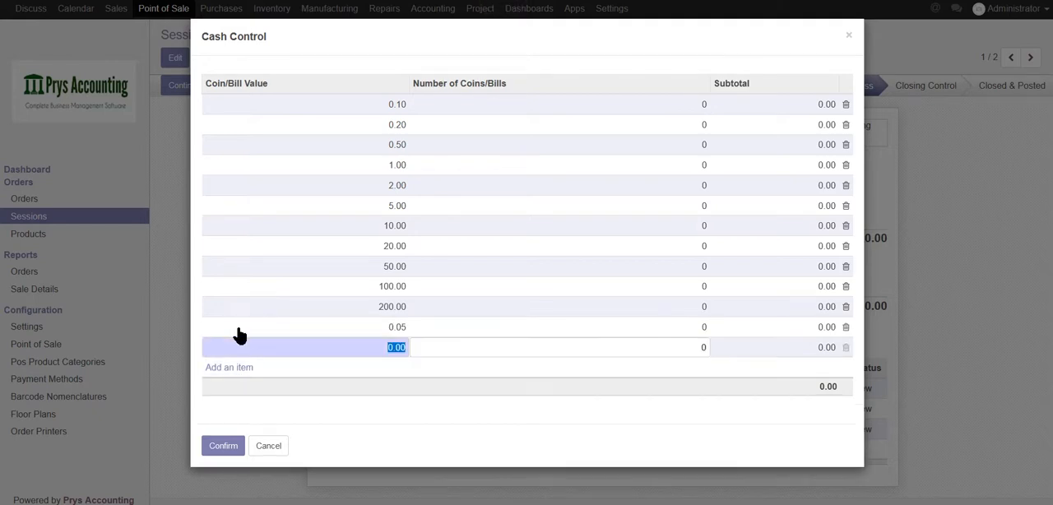
pyautogui.write('0.01')
pyautogui.click(416, 446)
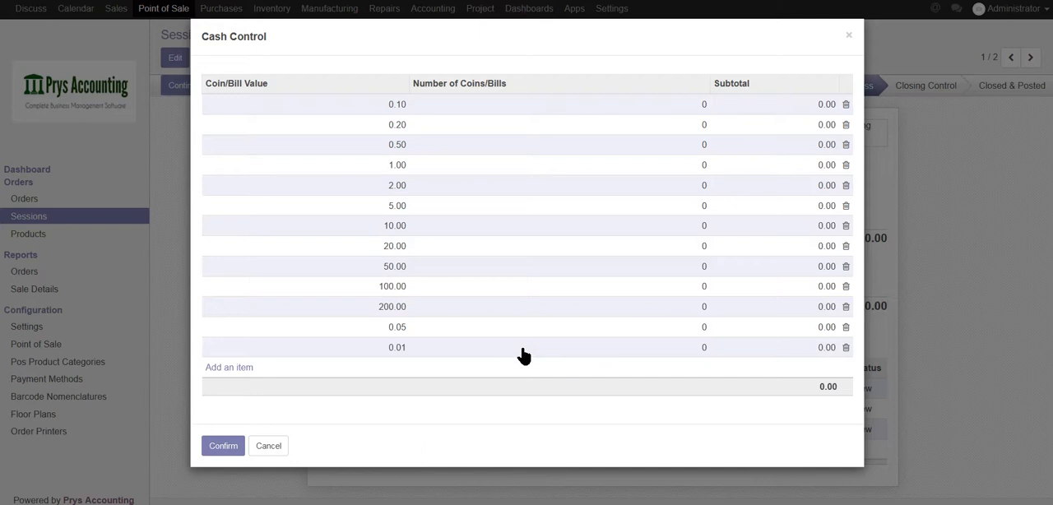
pyautogui.click(207, 443)
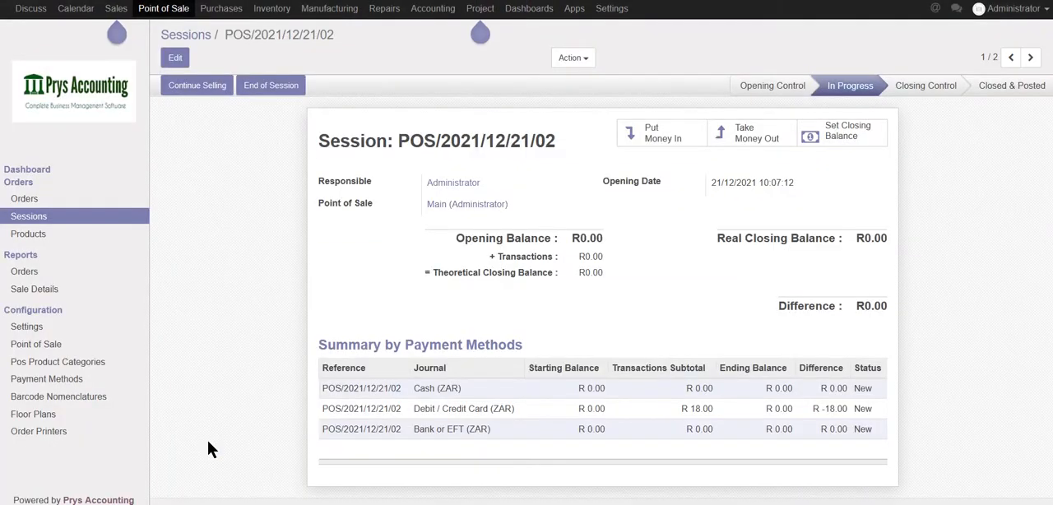
# End session POS/2021/12/21/02, validate its closing and post the entries
pyautogui.click(271, 86)
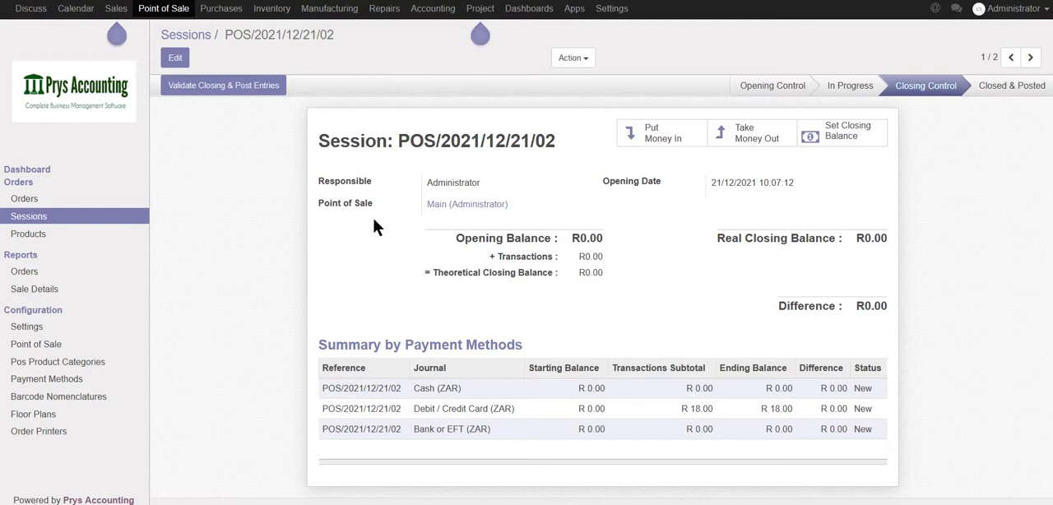
pyautogui.click(225, 82)
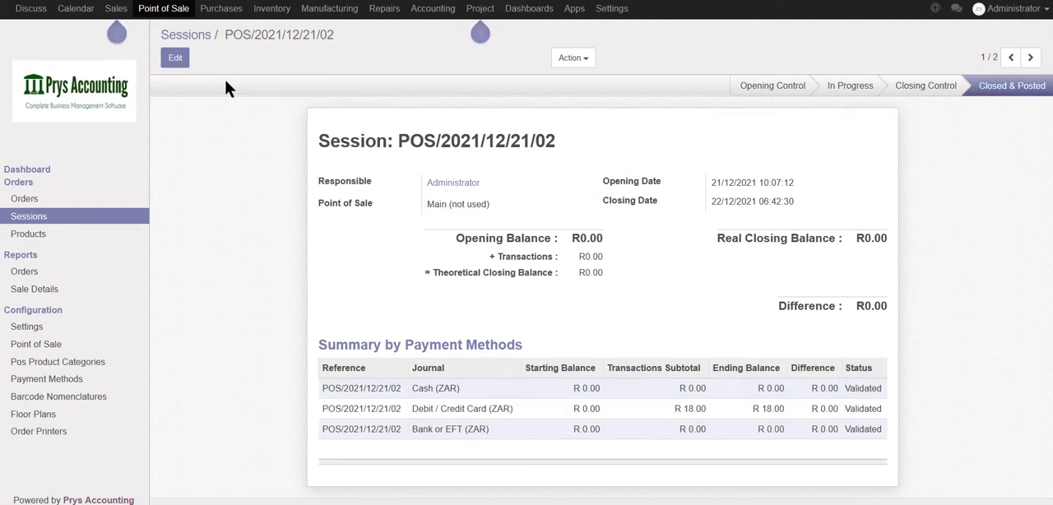
# Start a new session for the Main point of sale and open its opening balance cash count
pyautogui.click(181, 14)
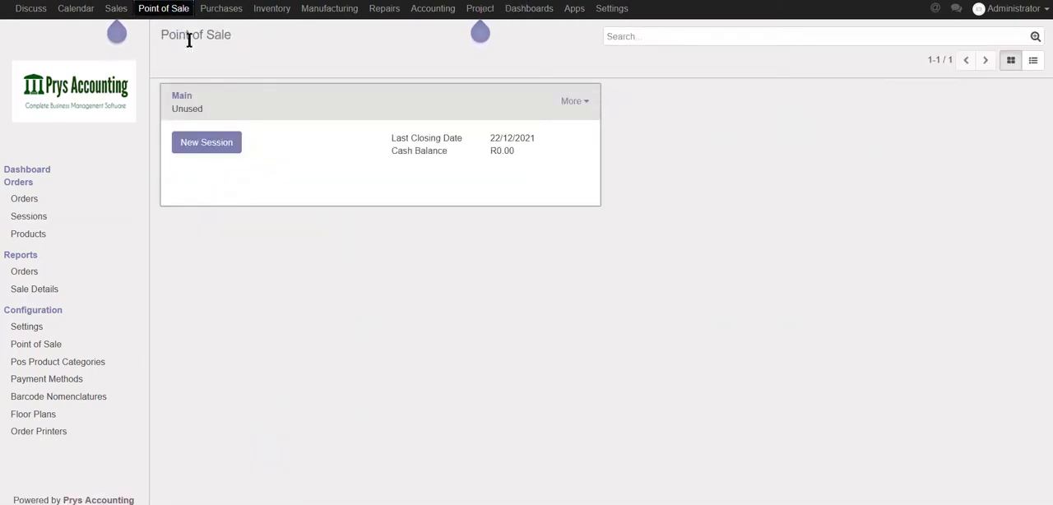
pyautogui.click(185, 147)
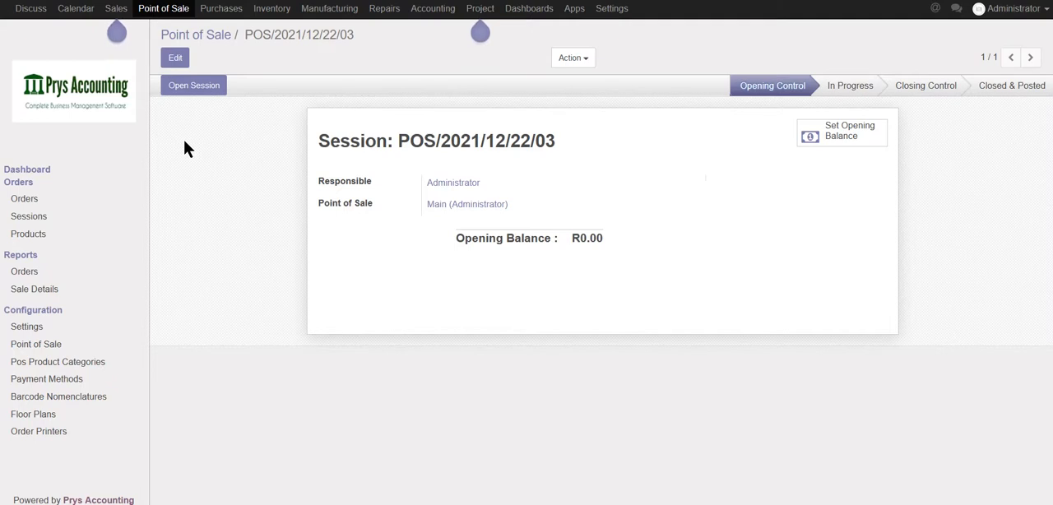
pyautogui.click(831, 132)
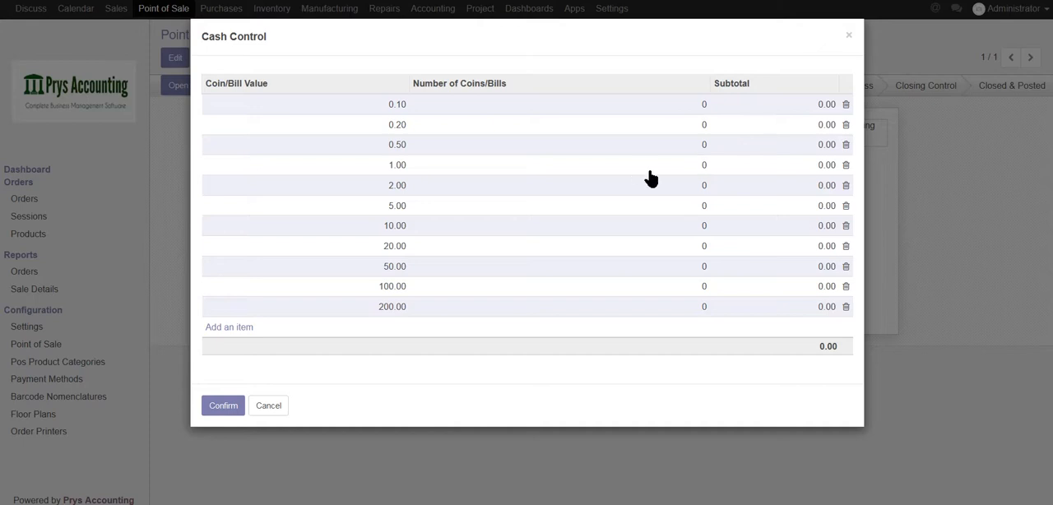
# Enter opening counts of 5 for 1.00, 10 for 2.00, 5 for 5.00 and 5 for 10.00
pyautogui.click(691, 169)
pyautogui.write('5')
pyautogui.click(693, 186)
pyautogui.write('10')
pyautogui.click(701, 210)
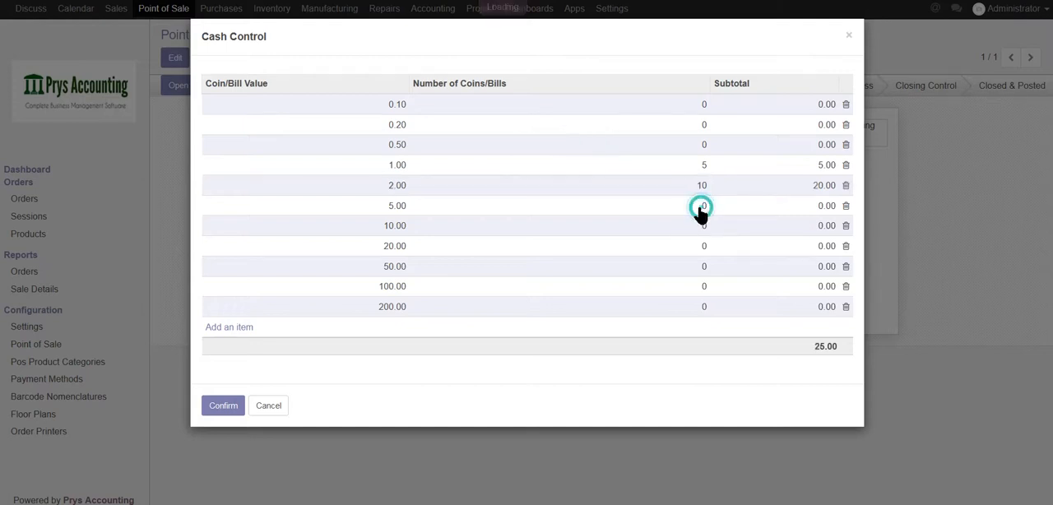
pyautogui.write('5')
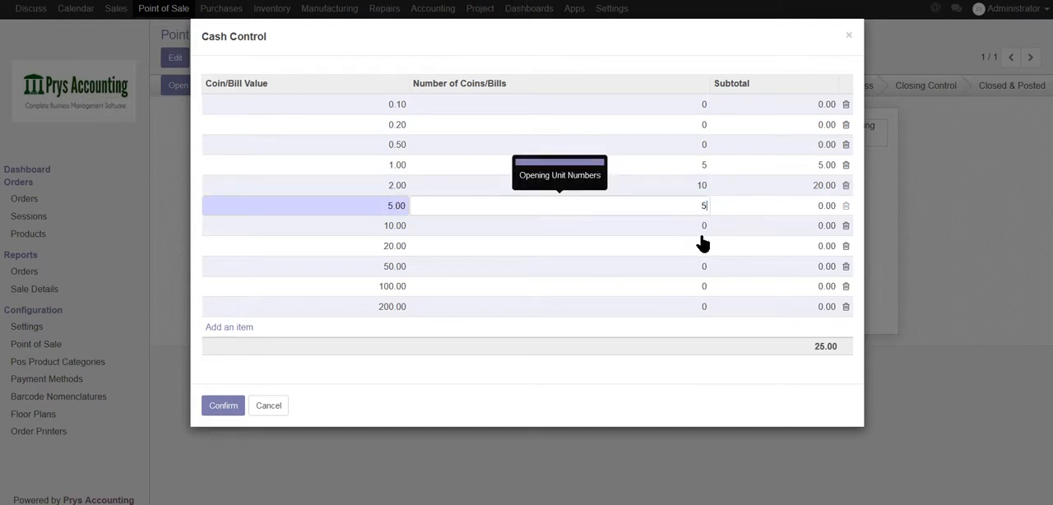
pyautogui.click(701, 230)
pyautogui.write('5')
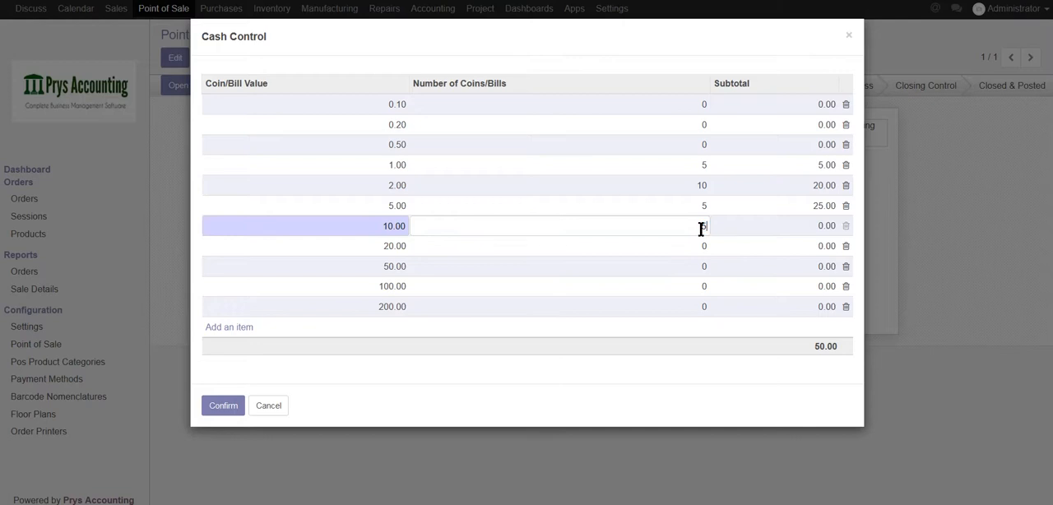
# Enter opening counts of 2 for the 20.00 bills and 1 for the 50.00 bills, and confirm the opening balance
pyautogui.click(704, 249)
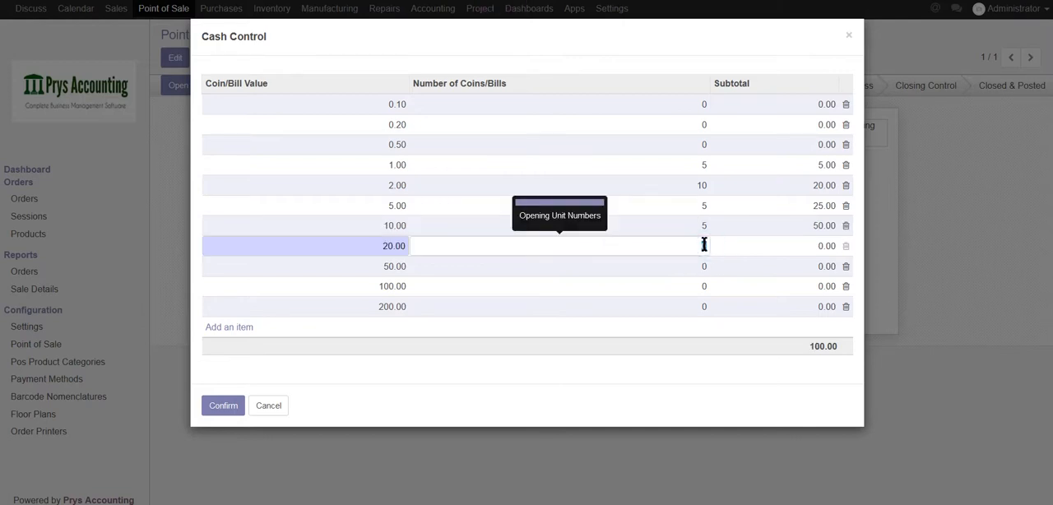
pyautogui.write('2')
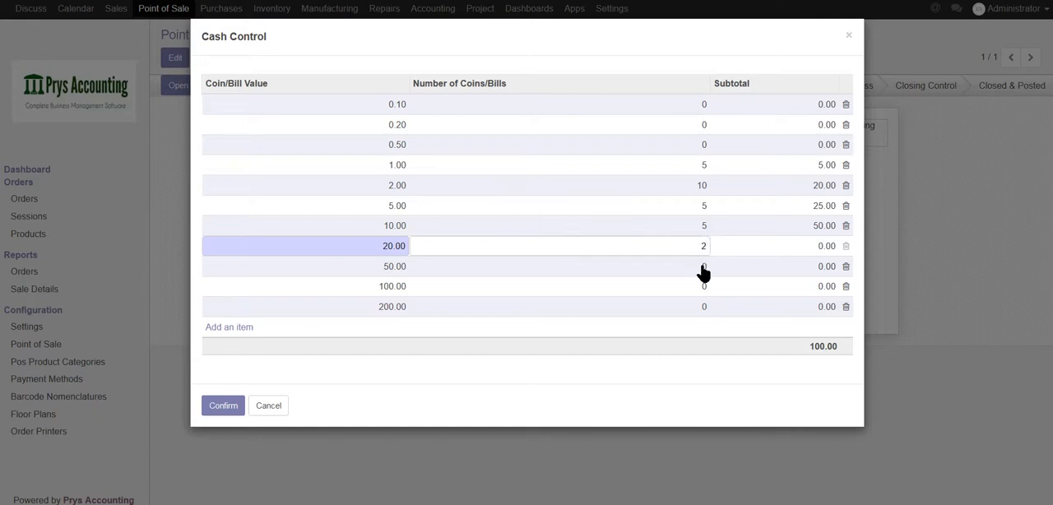
pyautogui.click(702, 264)
pyautogui.write('1')
pyautogui.click(627, 389)
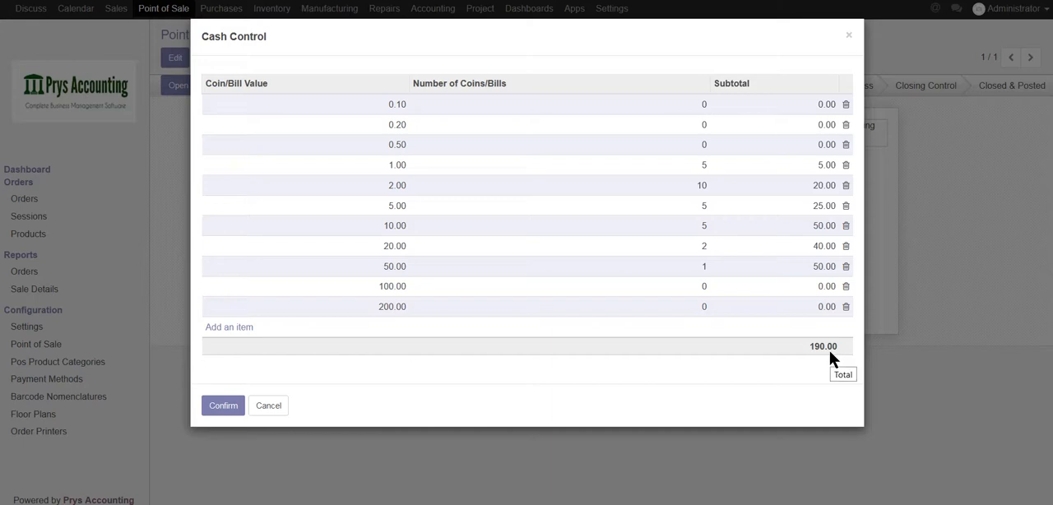
pyautogui.click(216, 405)
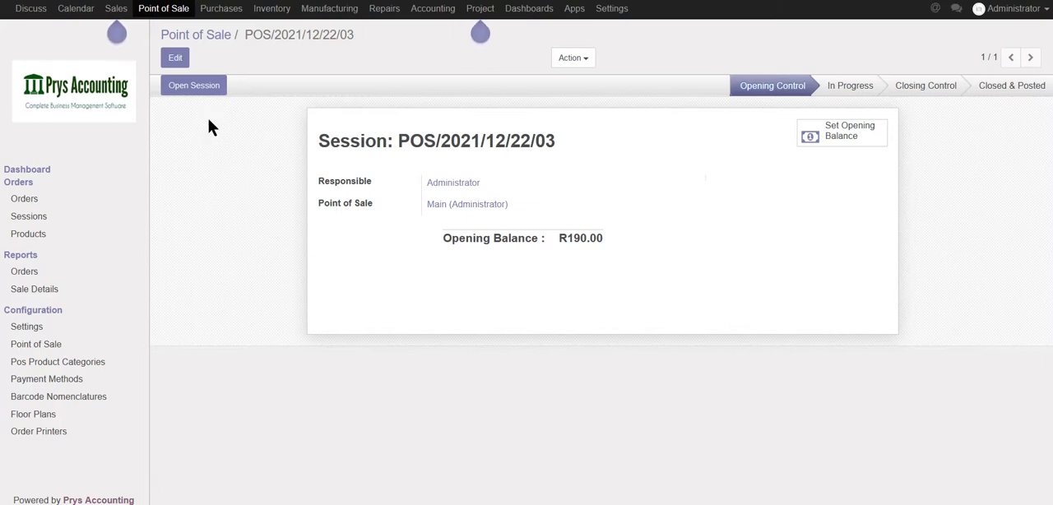
# Open the new session and go to its selling screen
pyautogui.click(209, 93)
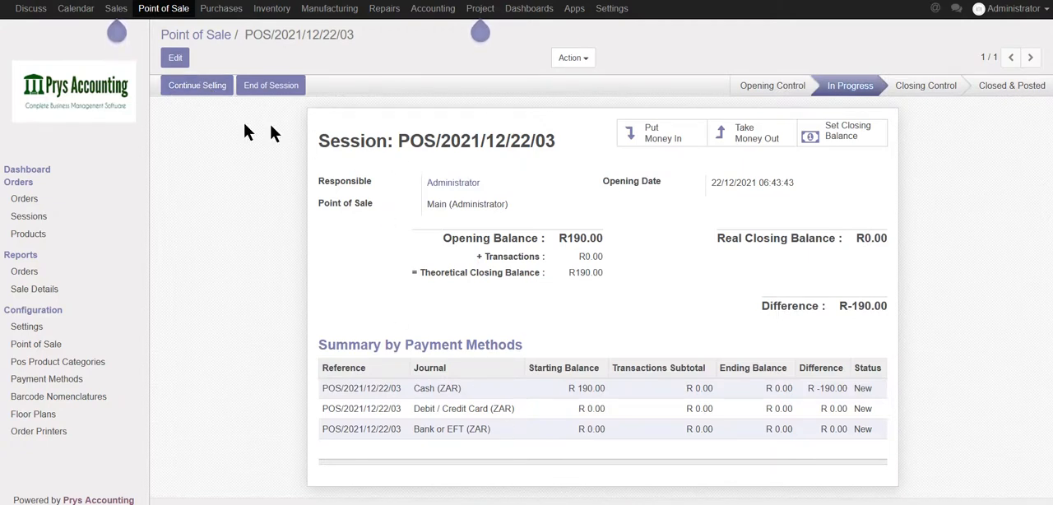
pyautogui.click(192, 86)
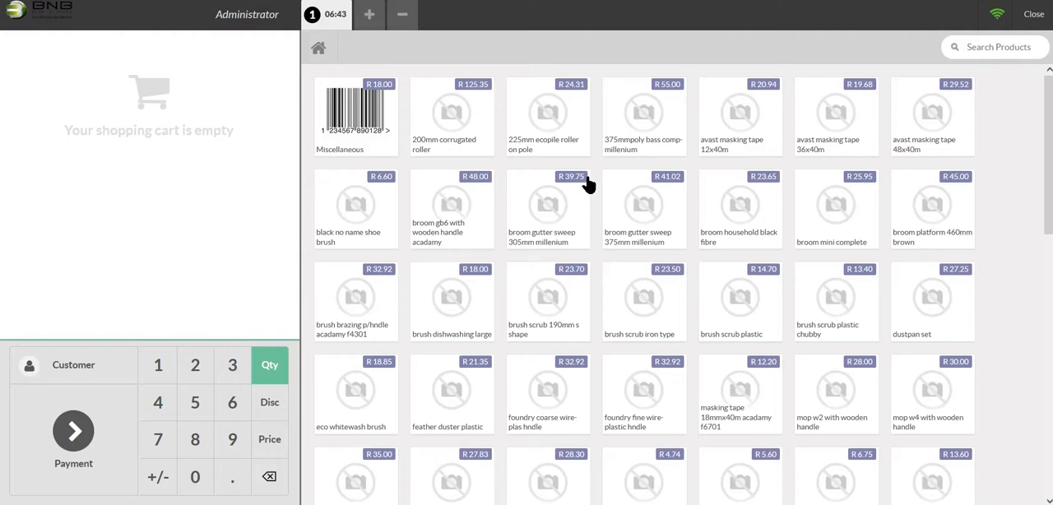
# Look at the available cashiers in the Change Cashier dialog and close it without switching
pyautogui.click(242, 19)
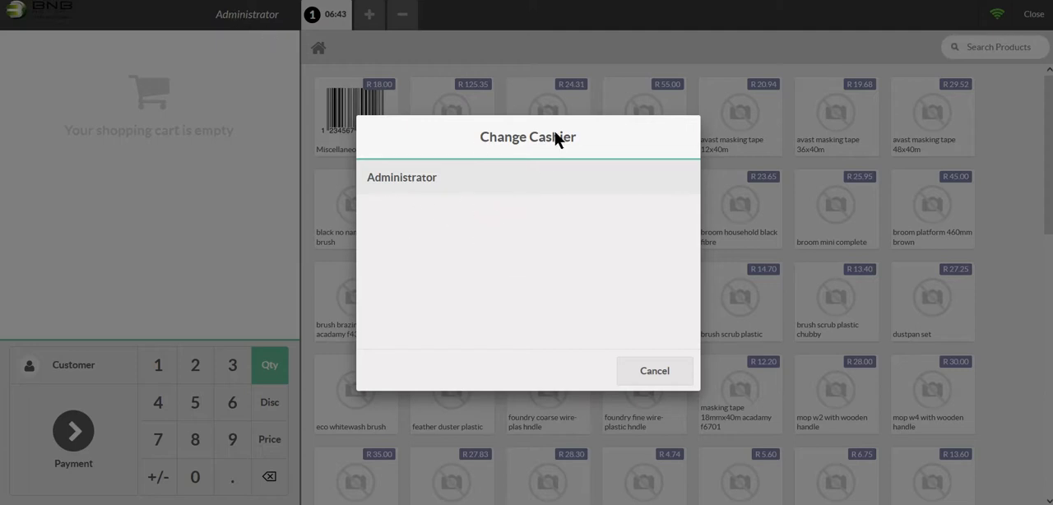
pyautogui.click(635, 372)
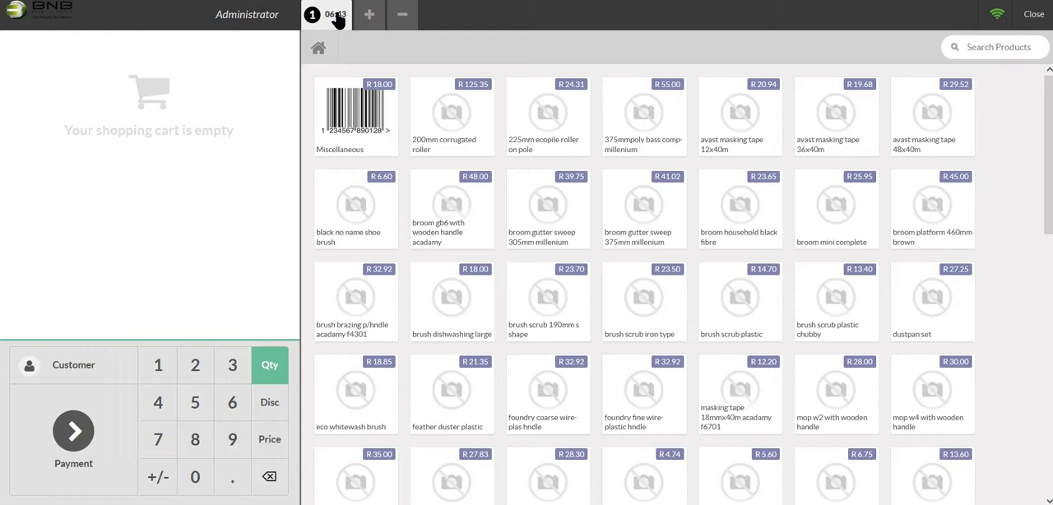
# Add the 200mm corrugated roller, 225mm ecopile roller, 375mm poly bass, 12x40m and 36x40m avast masking tapes, and 305mm gutter sweep broom to the first order
pyautogui.click(444, 121)
pyautogui.click(559, 123)
pyautogui.click(649, 125)
pyautogui.click(755, 130)
pyautogui.click(835, 124)
pyautogui.click(555, 207)
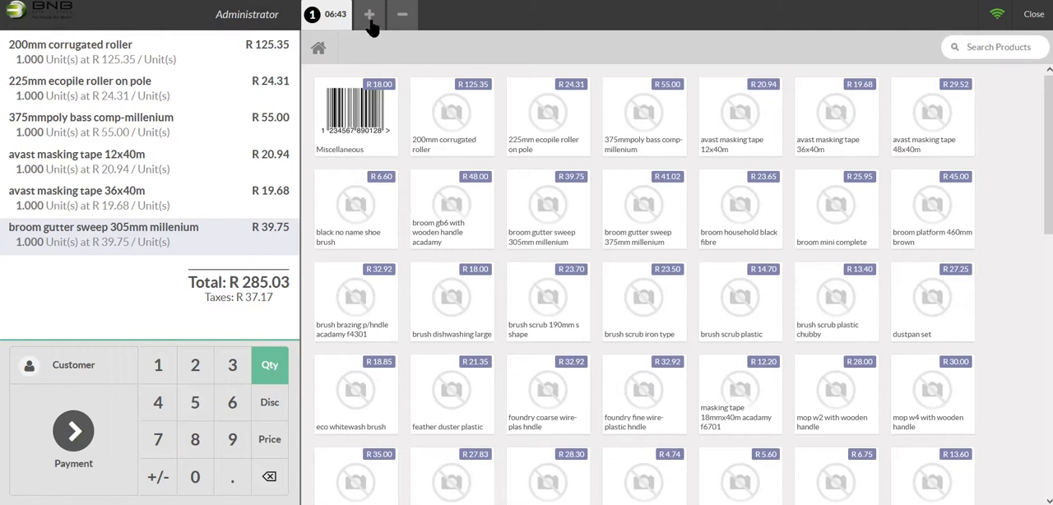
# Create a second order and add one 225mm ecopile roller on pole to it
pyautogui.click(370, 16)
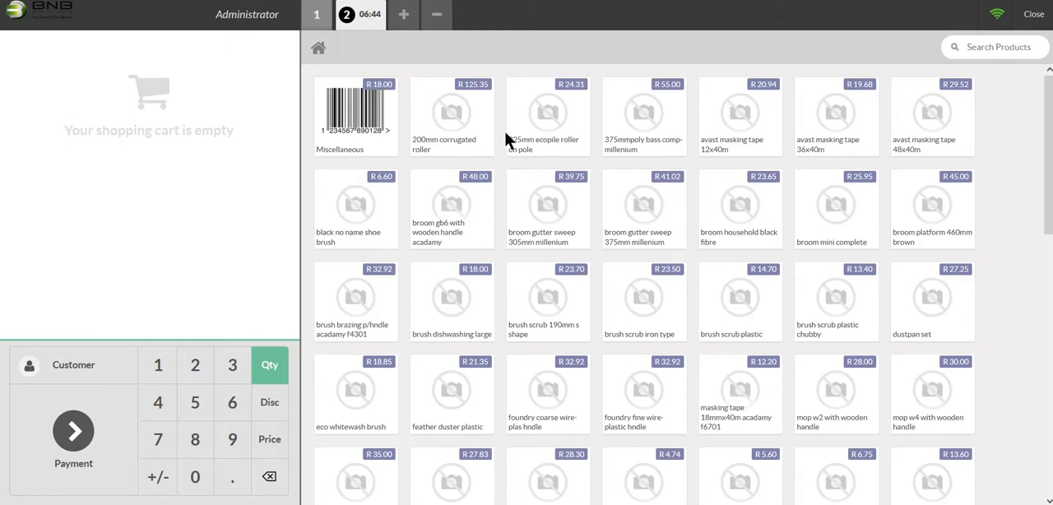
pyautogui.click(544, 134)
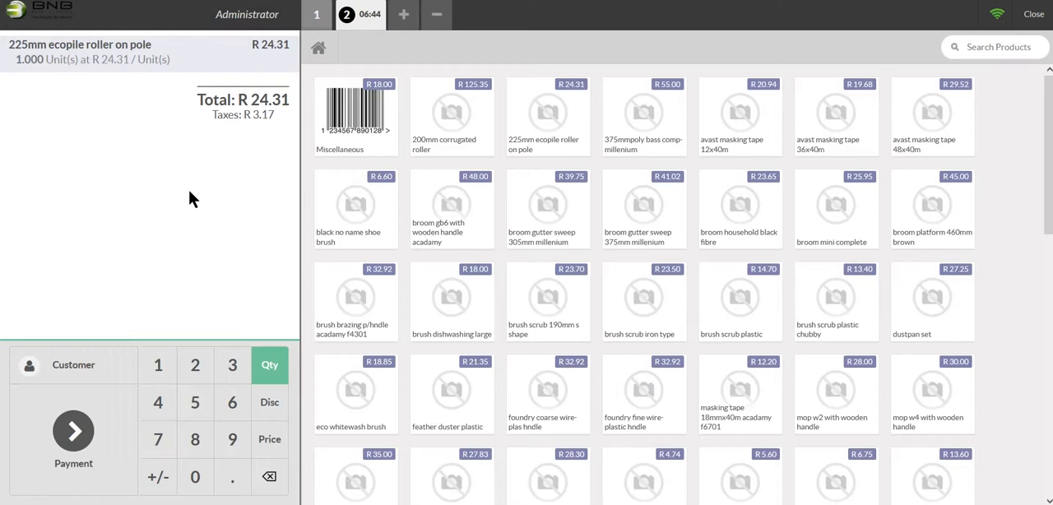
# Split the second order's payment into 20.00 Cash (ZAR) and the remaining amount on Debit / Credit Card (ZAR)
pyautogui.click(73, 431)
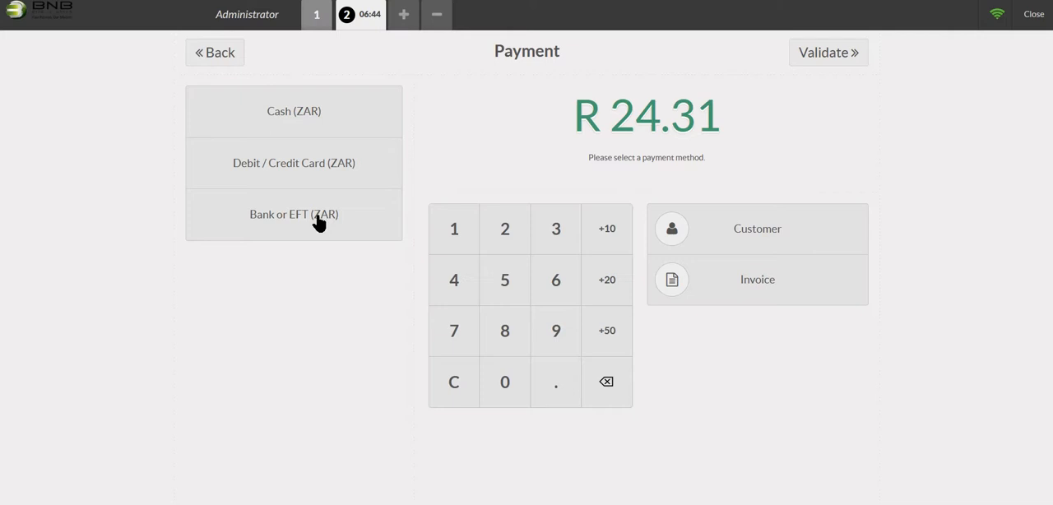
pyautogui.click(321, 118)
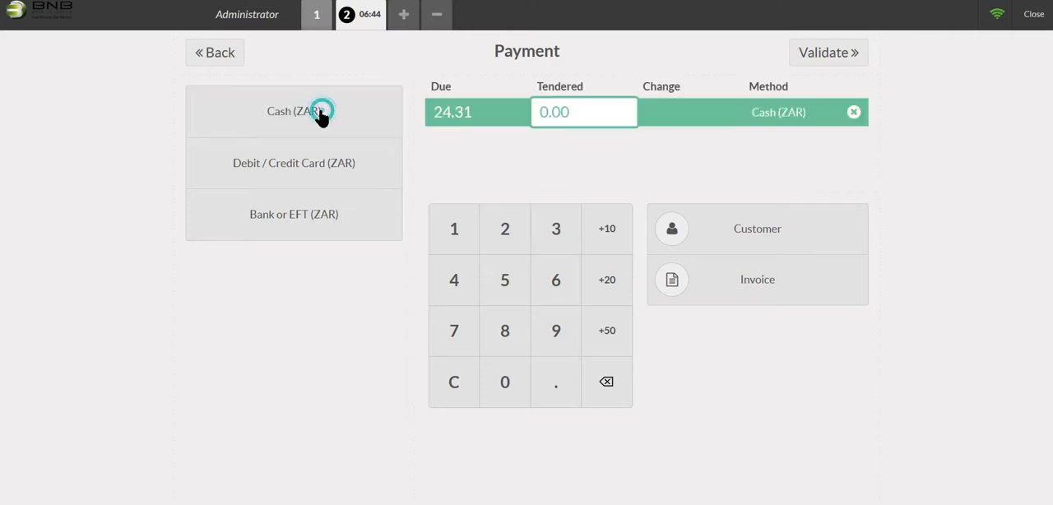
pyautogui.click(484, 243)
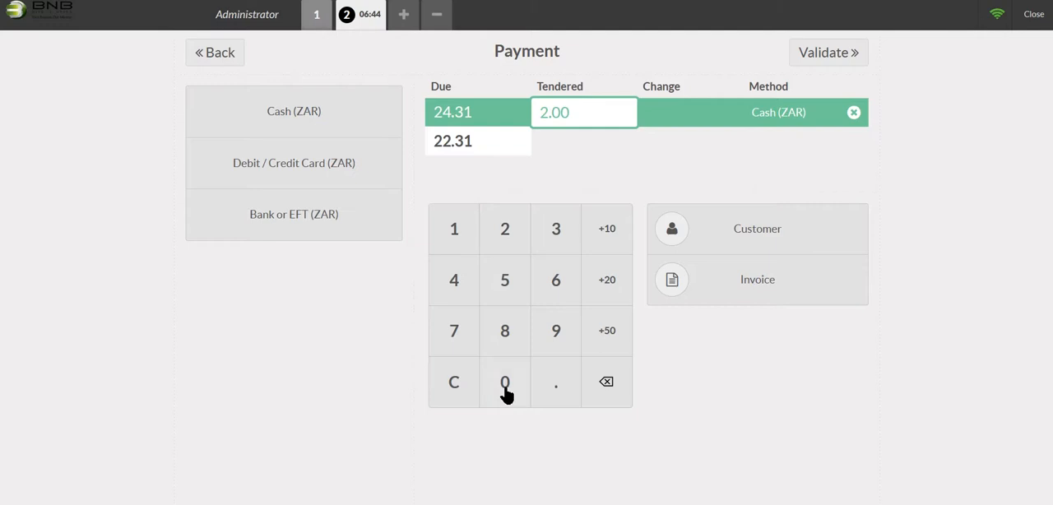
pyautogui.click(506, 394)
pyautogui.click(342, 164)
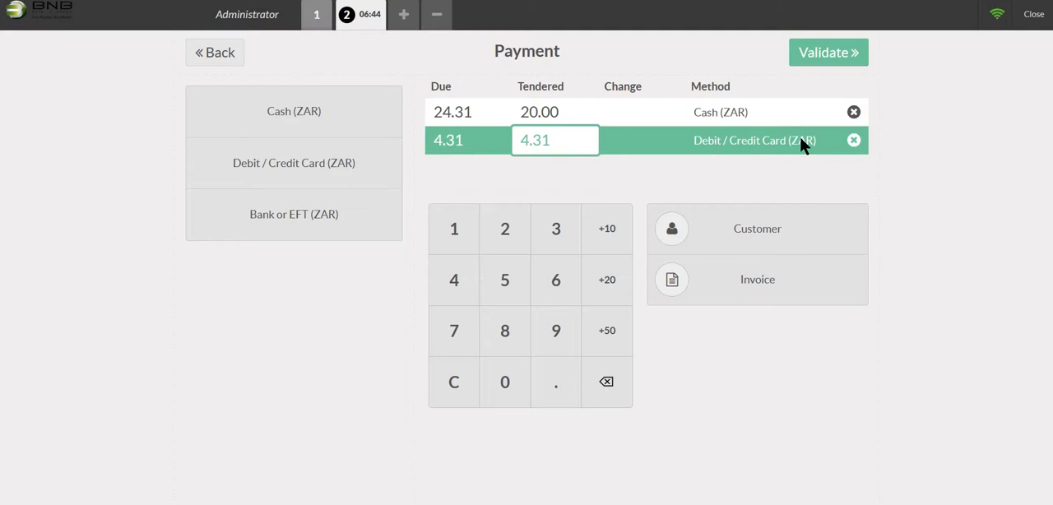
# Start a new customer record from the second order's payment and enter the customer's full name and city
pyautogui.click(724, 234)
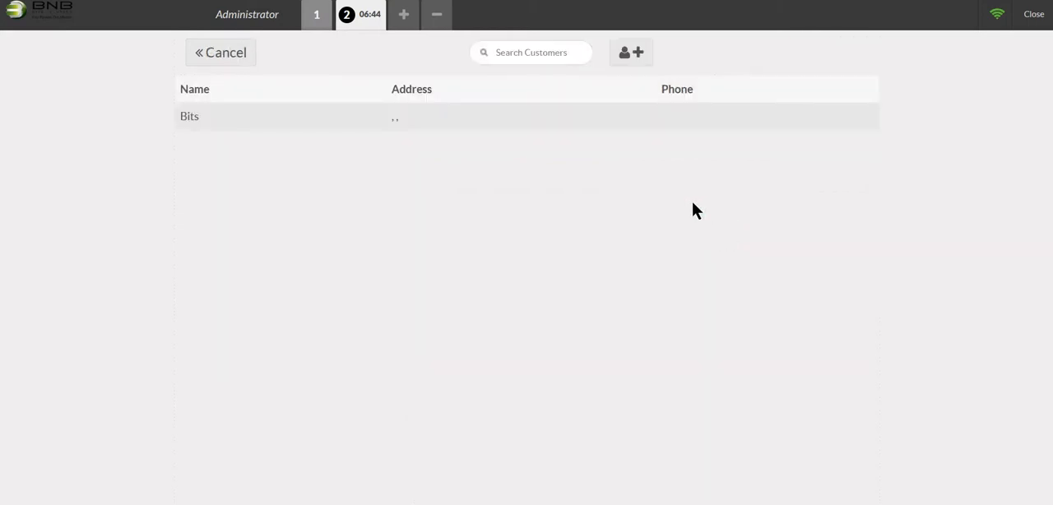
pyautogui.click(633, 58)
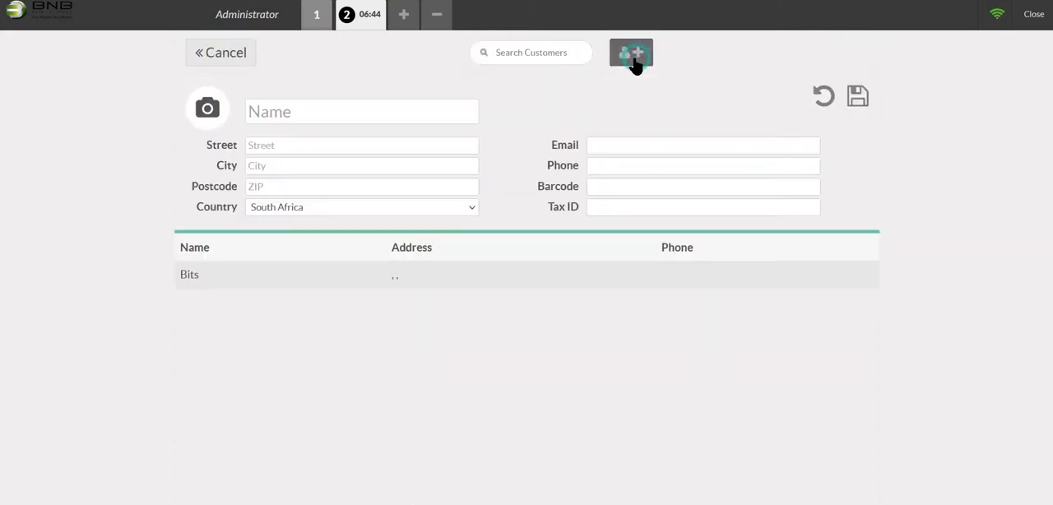
pyautogui.click(404, 109)
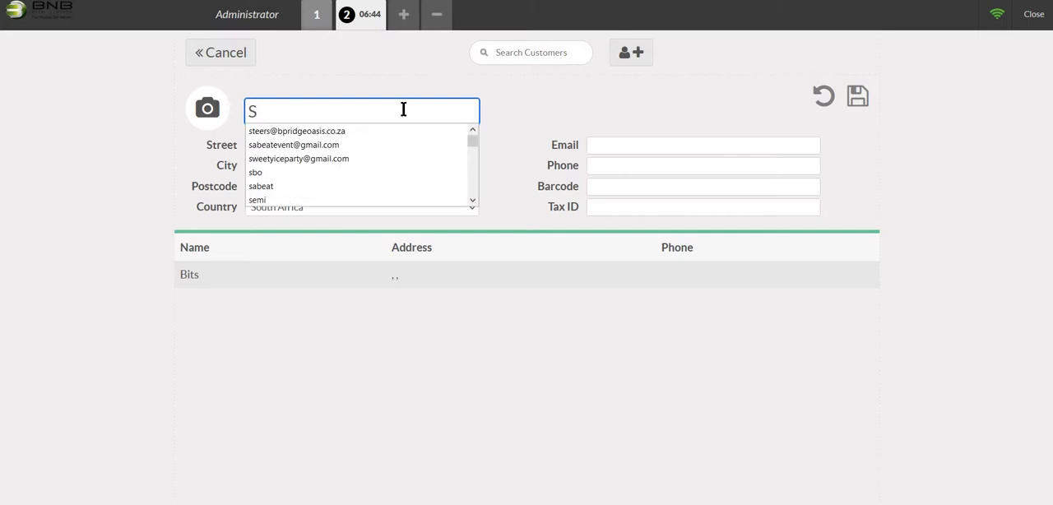
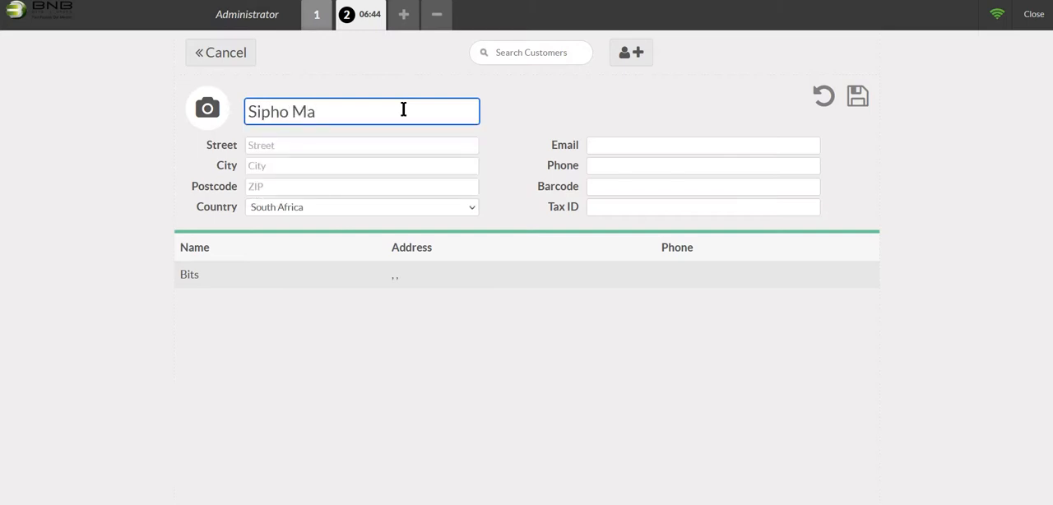
pyautogui.click(301, 167)
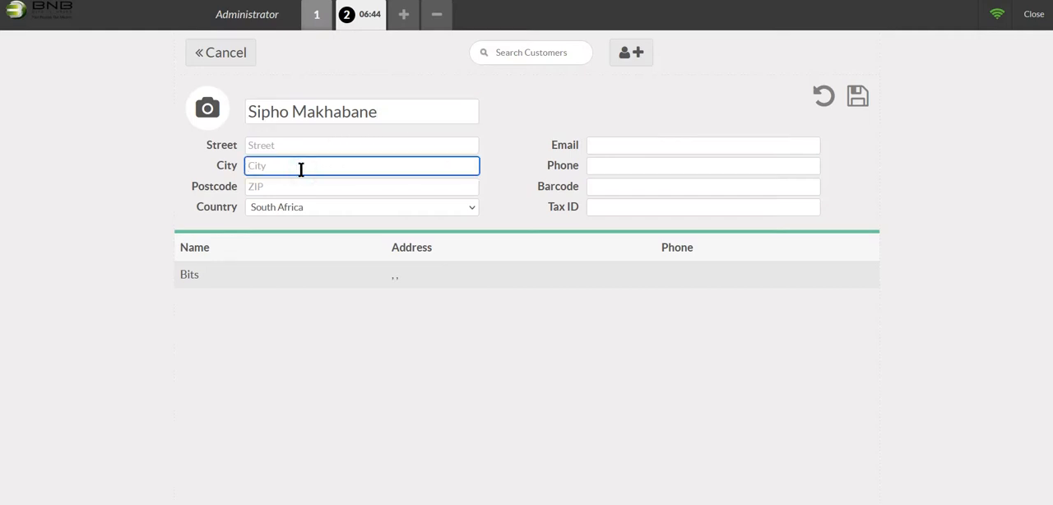
pyautogui.write('East London')
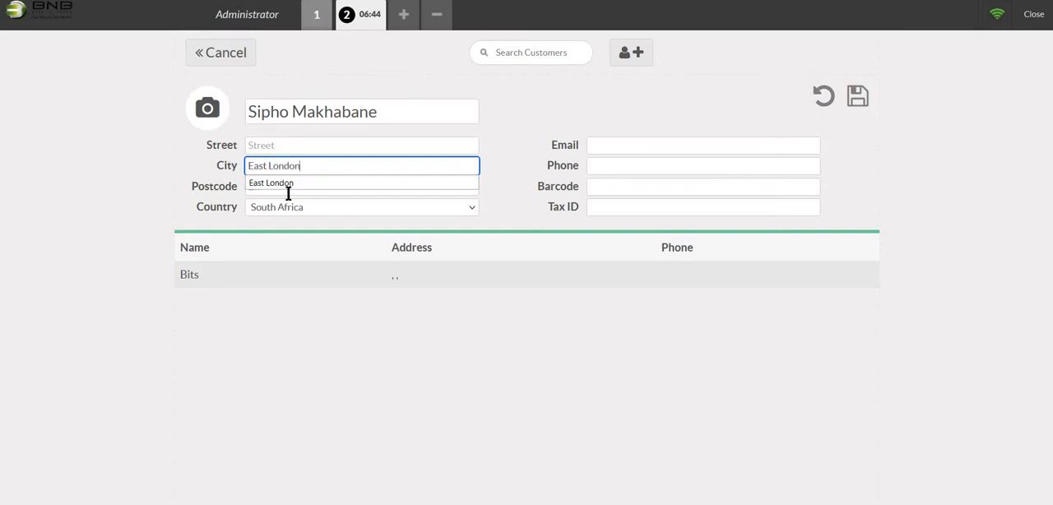
pyautogui.click(285, 206)
pyautogui.click(503, 173)
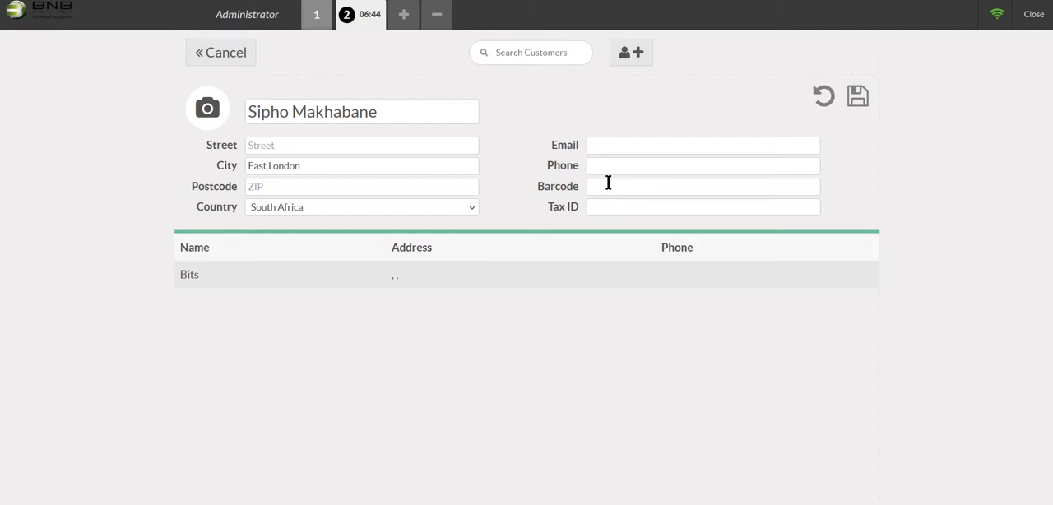
# Enter the customer's phone number and save the new customer record
pyautogui.click(598, 145)
pyautogui.click(596, 166)
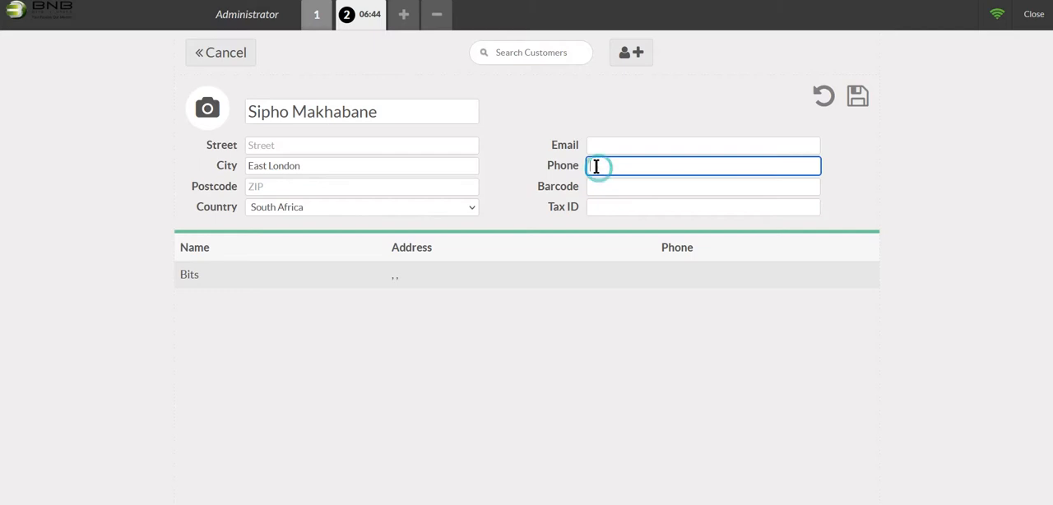
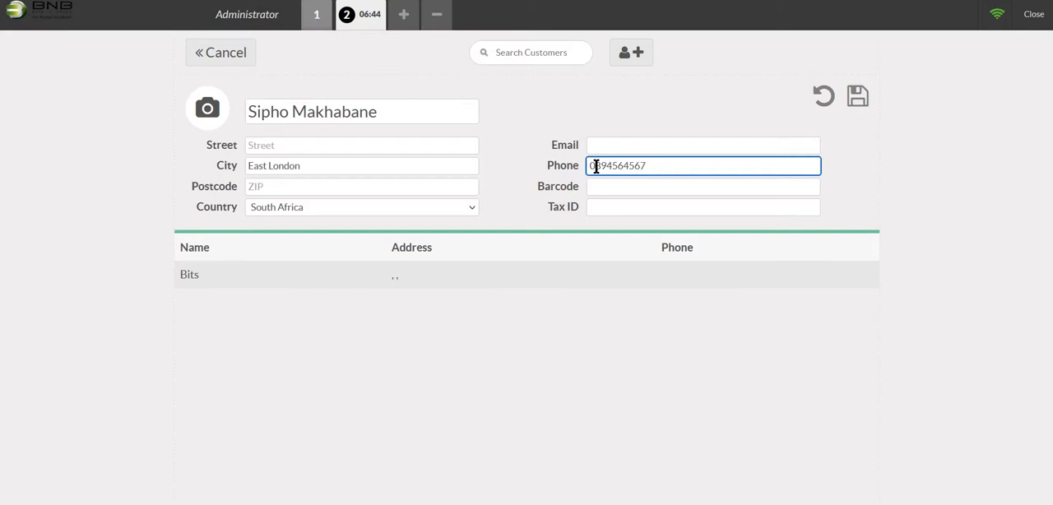
pyautogui.click(858, 97)
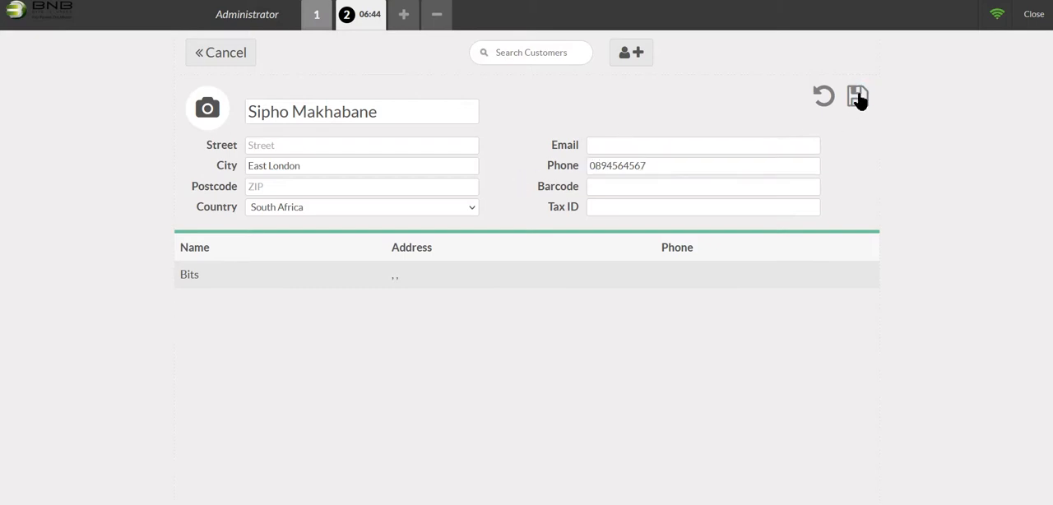
pyautogui.click(858, 97)
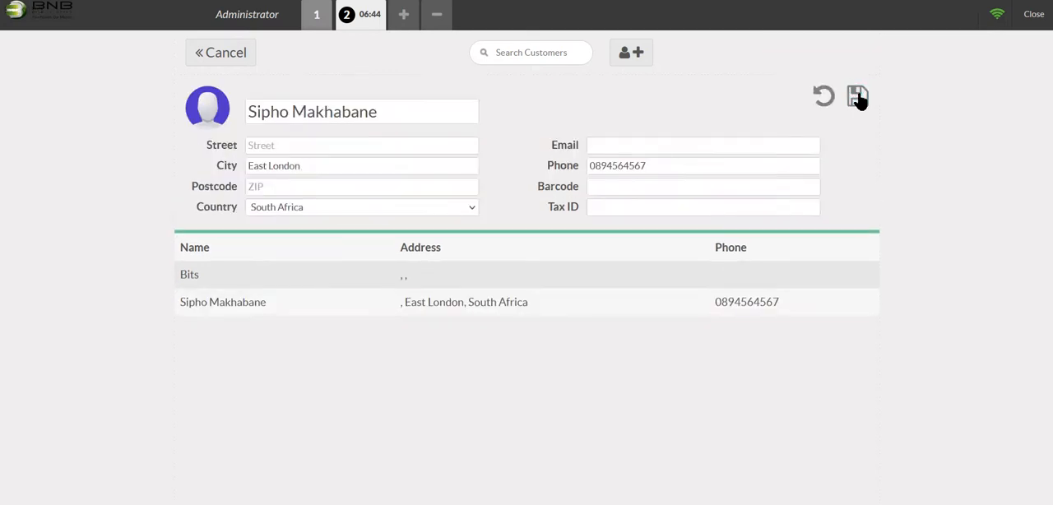
pyautogui.click(859, 97)
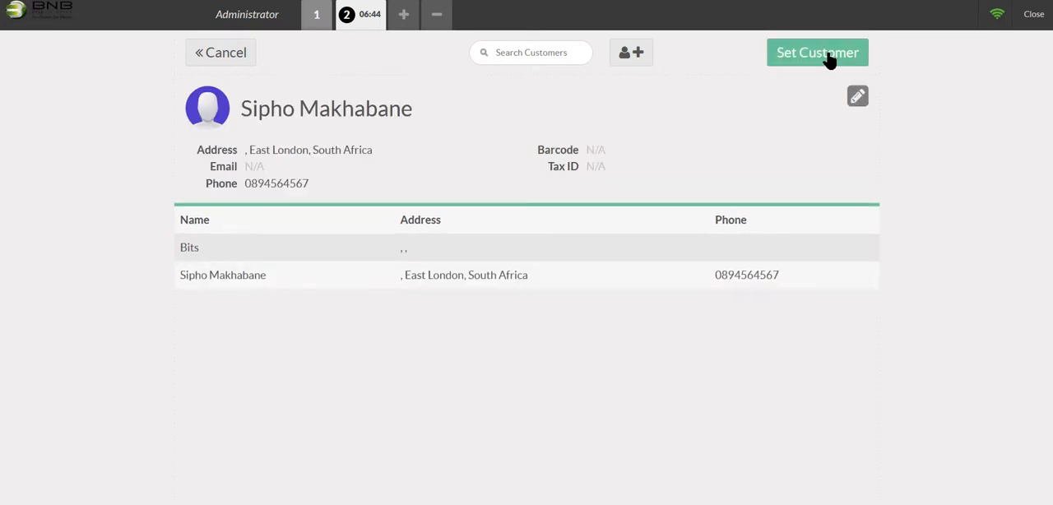
# Assign the new customer to the second order and validate its split payment, continuing to the next order
pyautogui.click(829, 59)
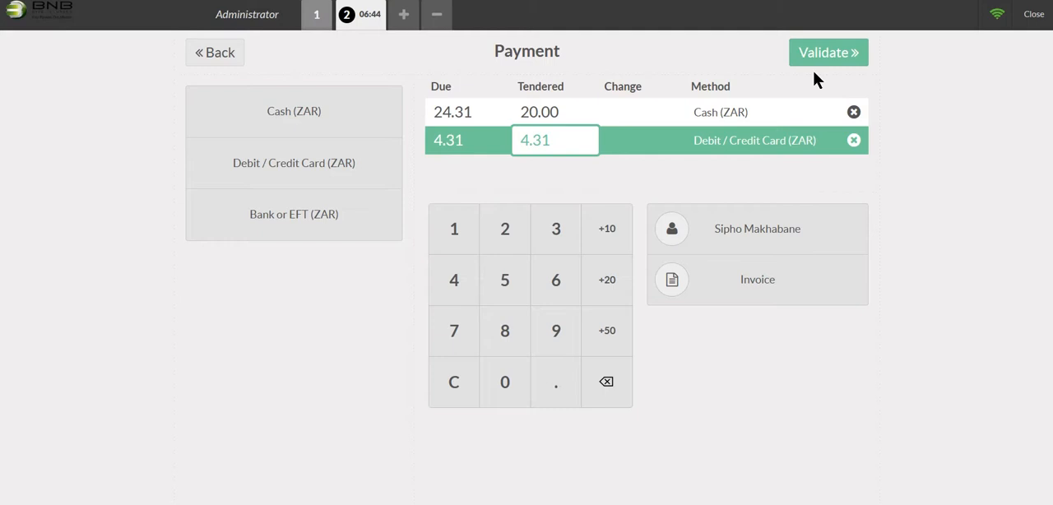
pyautogui.click(825, 57)
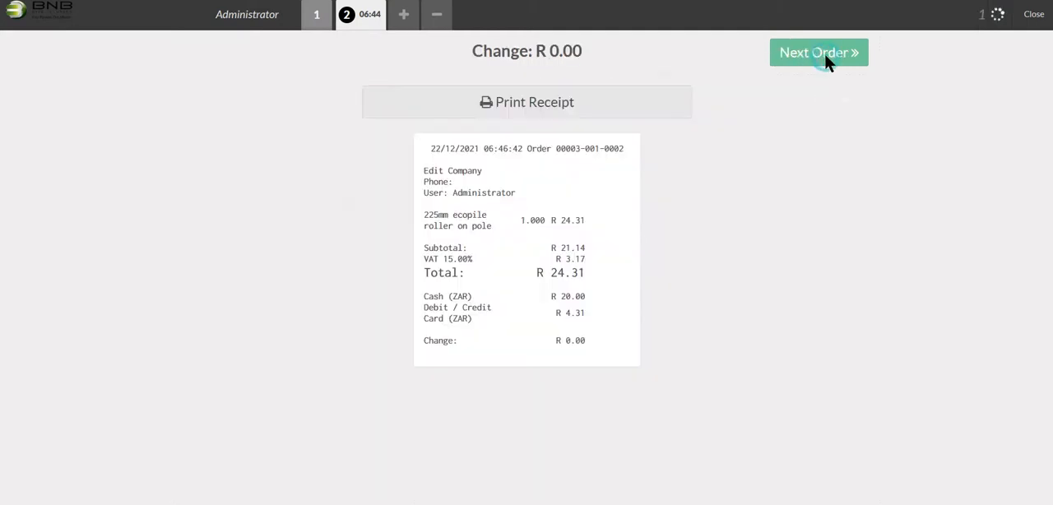
pyautogui.click(827, 57)
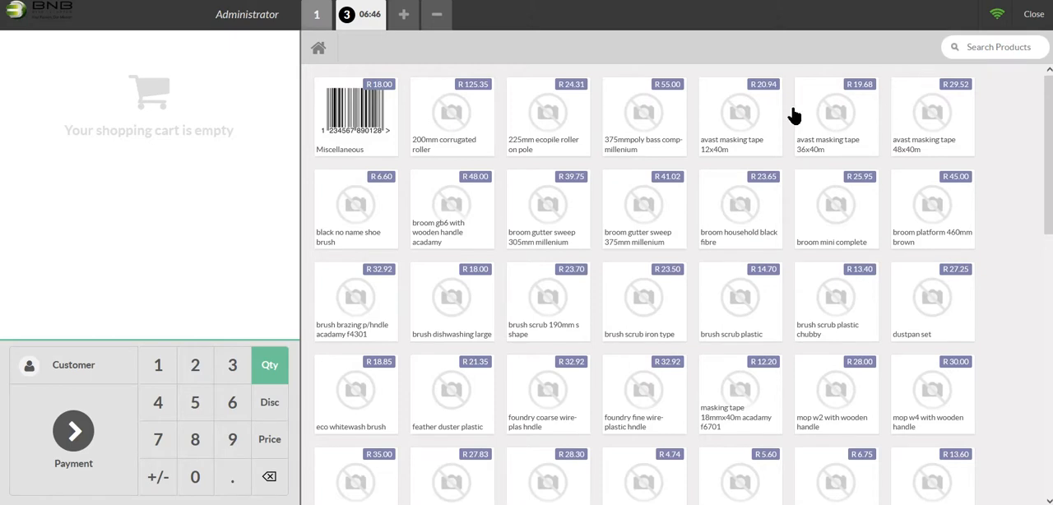
# Pay the first order in full by Debit / Credit Card (ZAR) and validate it, continuing to the next order
pyautogui.click(316, 17)
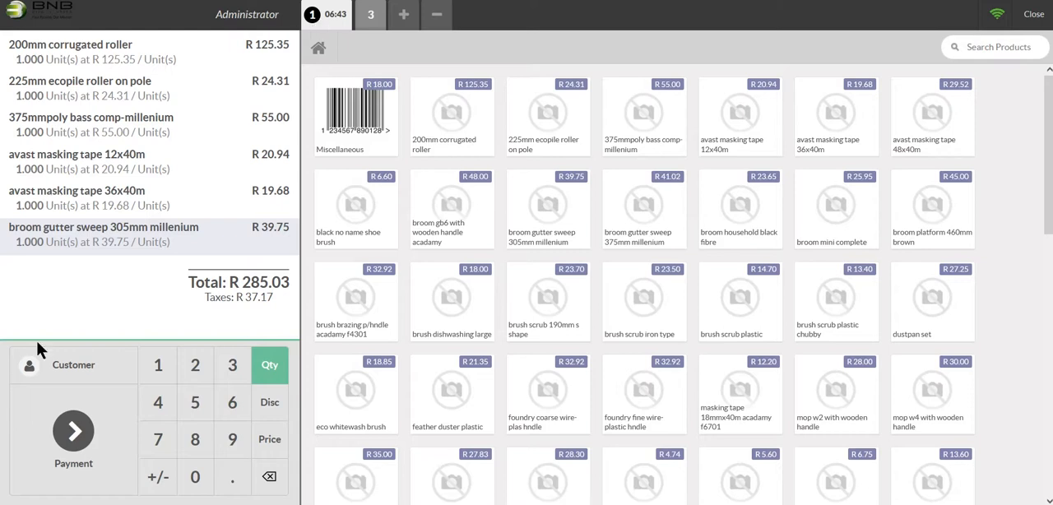
pyautogui.click(43, 476)
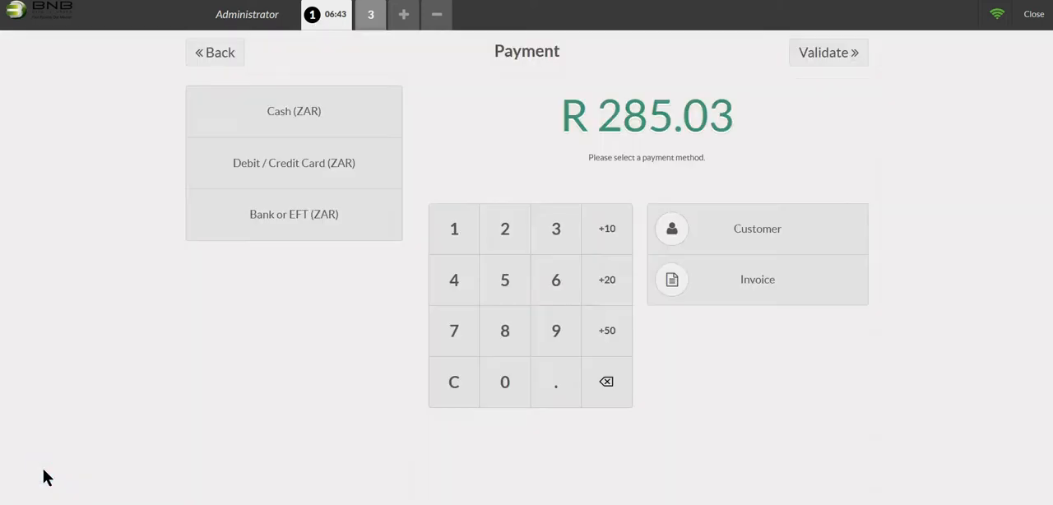
pyautogui.click(337, 166)
pyautogui.click(825, 50)
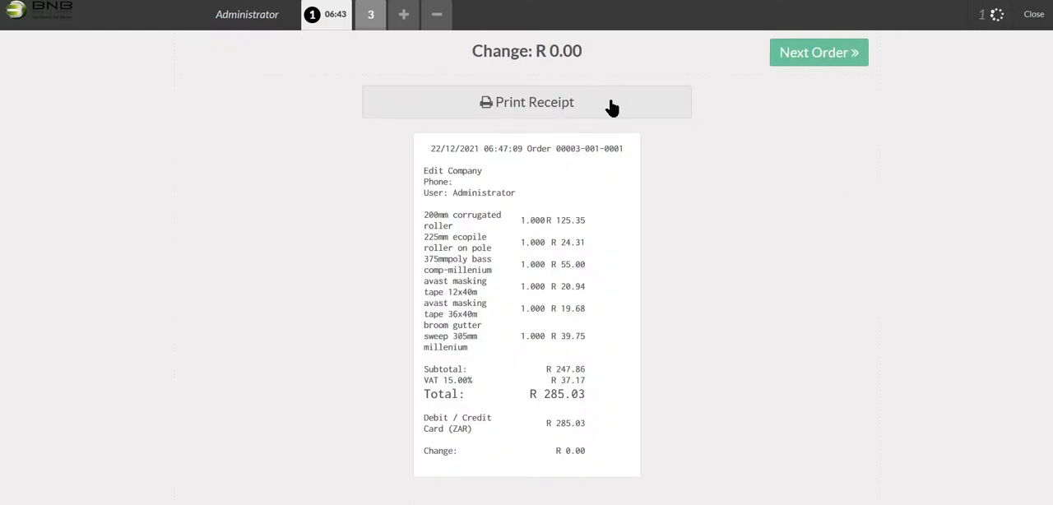
pyautogui.click(828, 61)
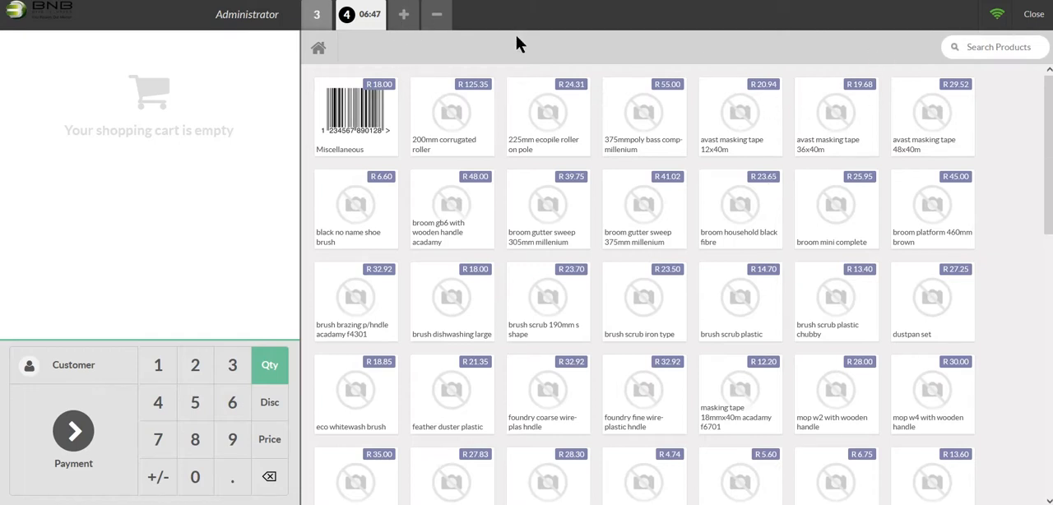
# Open two additional blank orders and delete the empty orders until only a single blank one is left
pyautogui.click(404, 14)
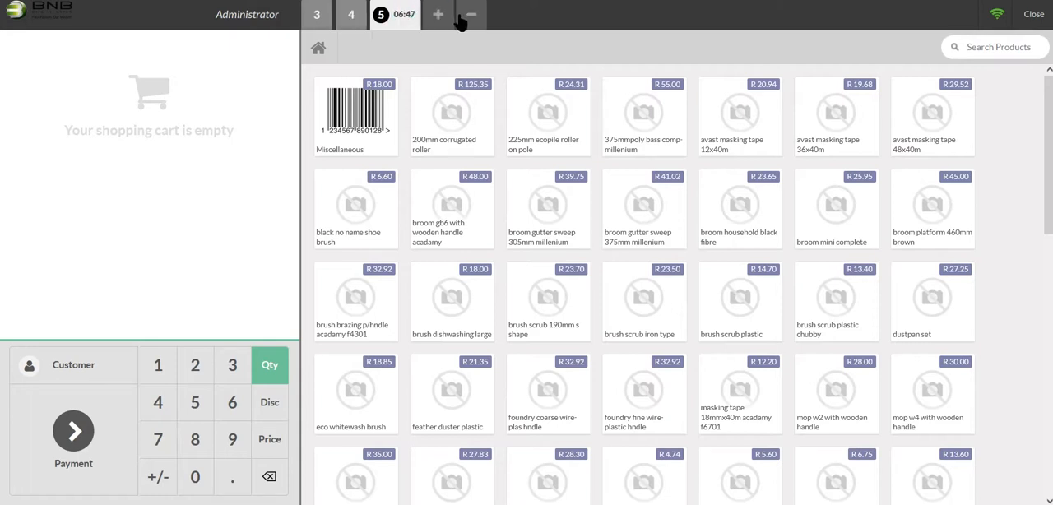
pyautogui.click(439, 15)
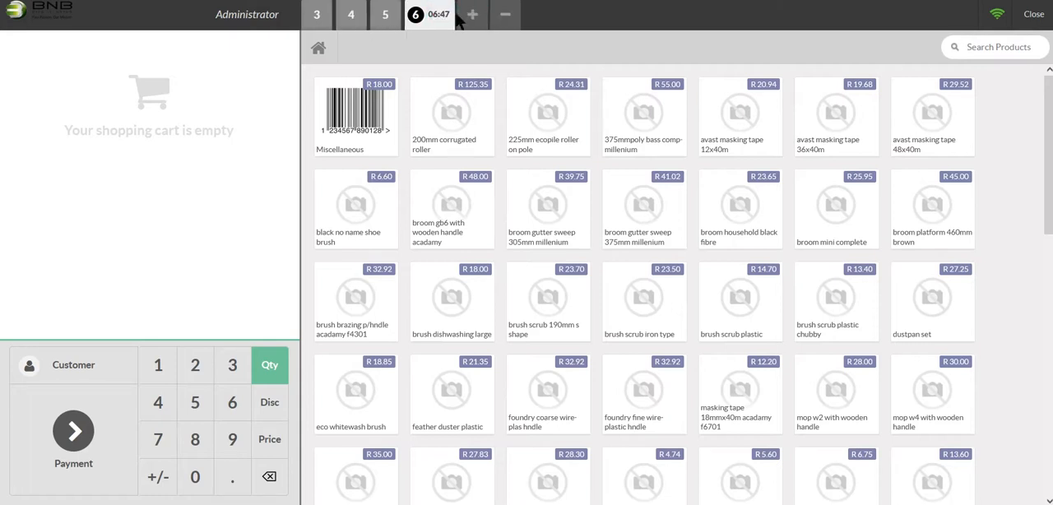
pyautogui.click(503, 18)
pyautogui.click(474, 17)
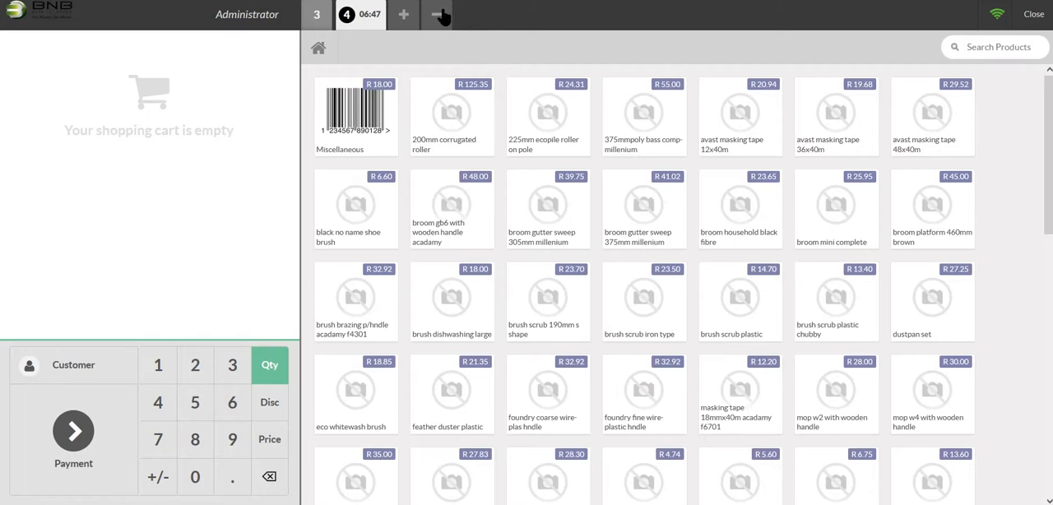
pyautogui.click(443, 17)
pyautogui.click(401, 18)
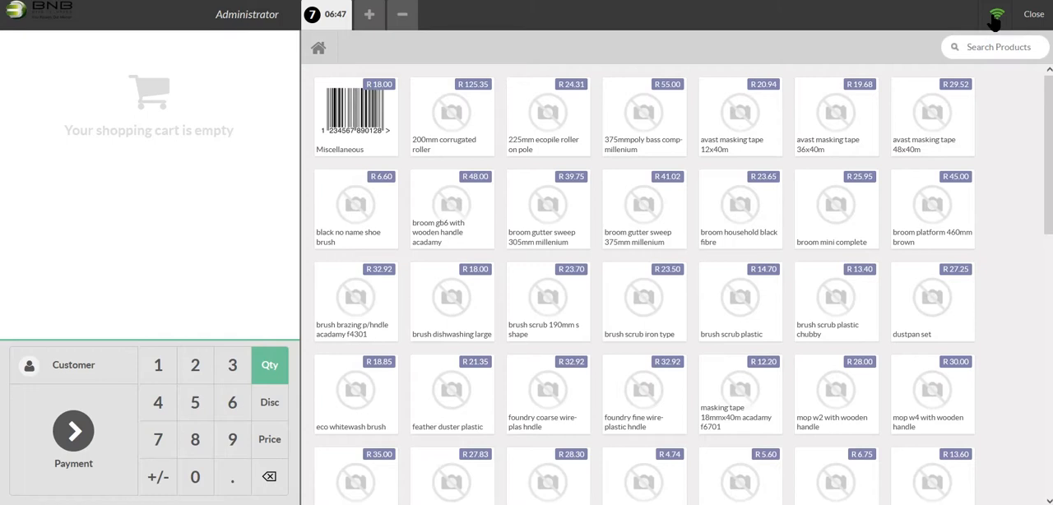
# Close the point of sale selling screen and resume the Main session from the dashboard
pyautogui.click(1034, 20)
pyautogui.click(1029, 16)
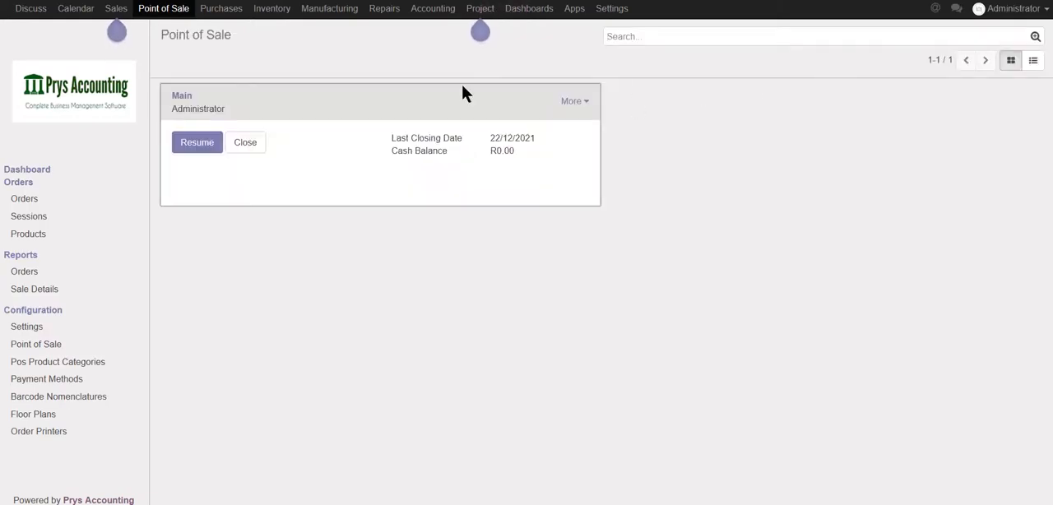
pyautogui.click(193, 145)
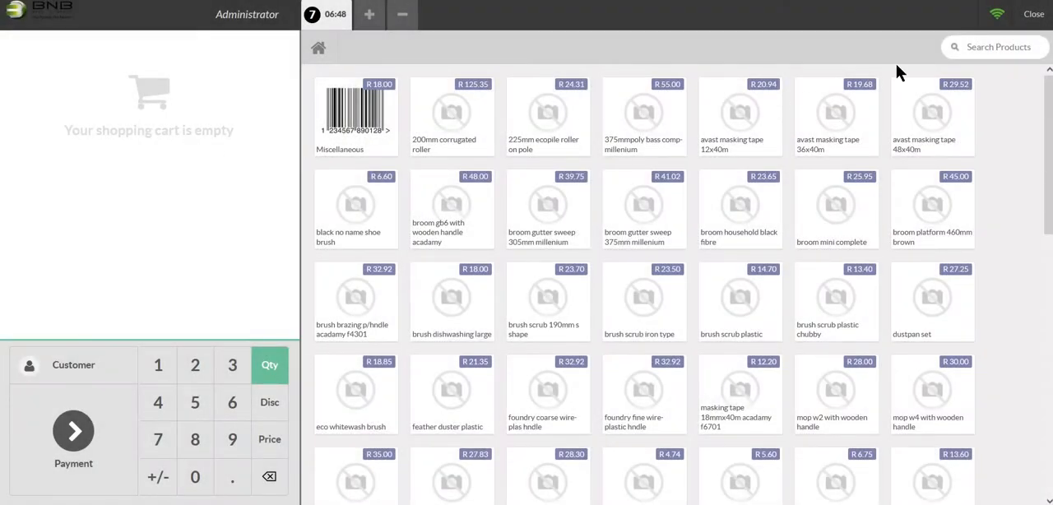
# Search the products for "brush" and return to the full product list
pyautogui.click(961, 44)
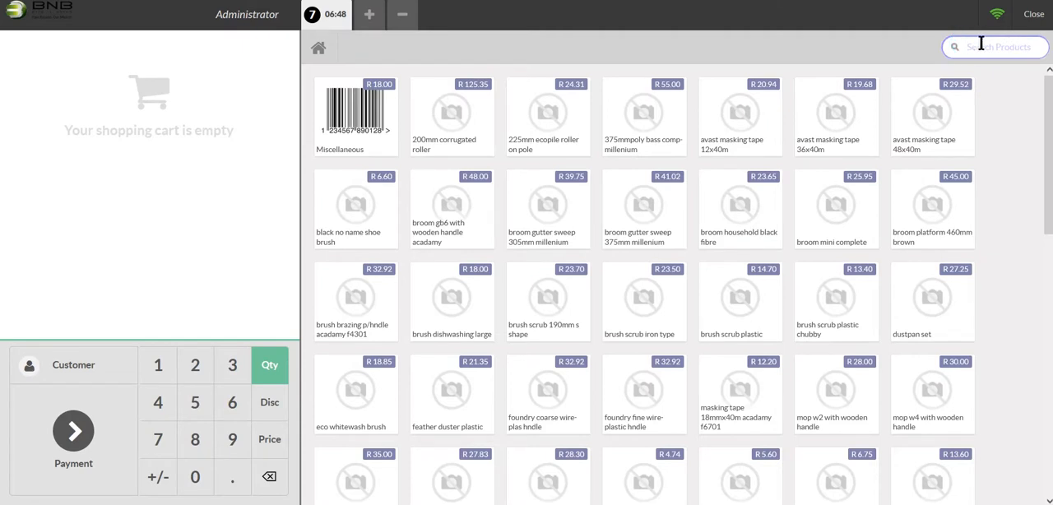
pyautogui.write('brush')
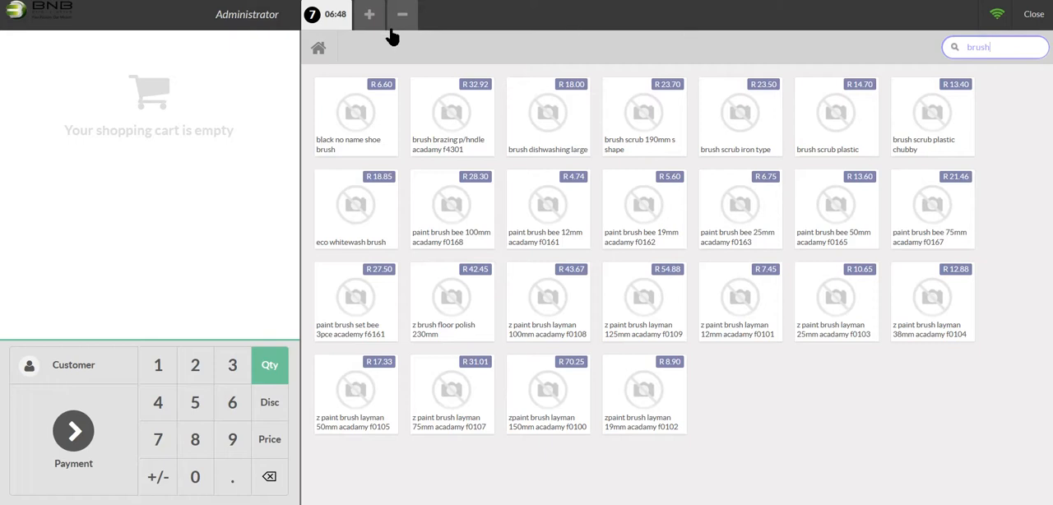
pyautogui.click(317, 53)
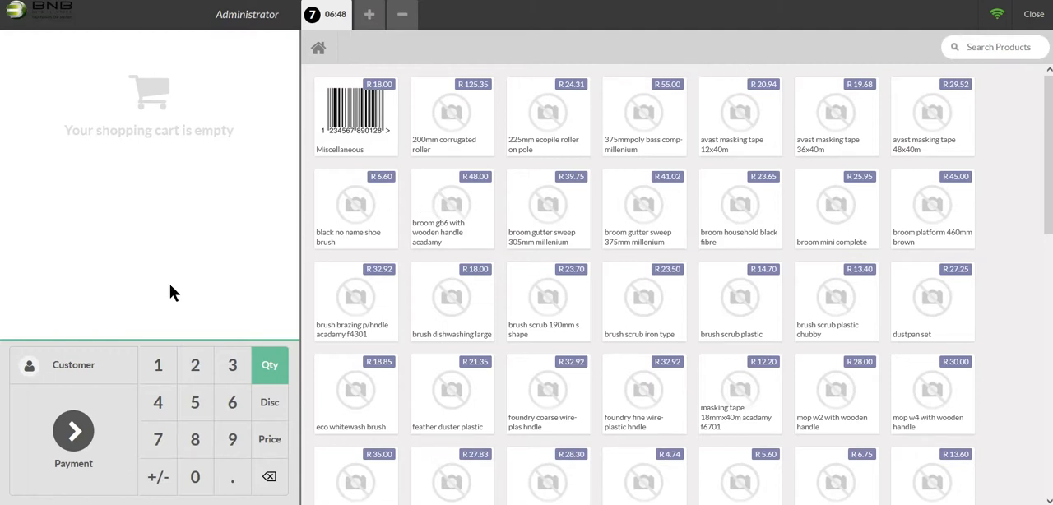
# Assign the newly created customer to the current empty order
pyautogui.click(101, 367)
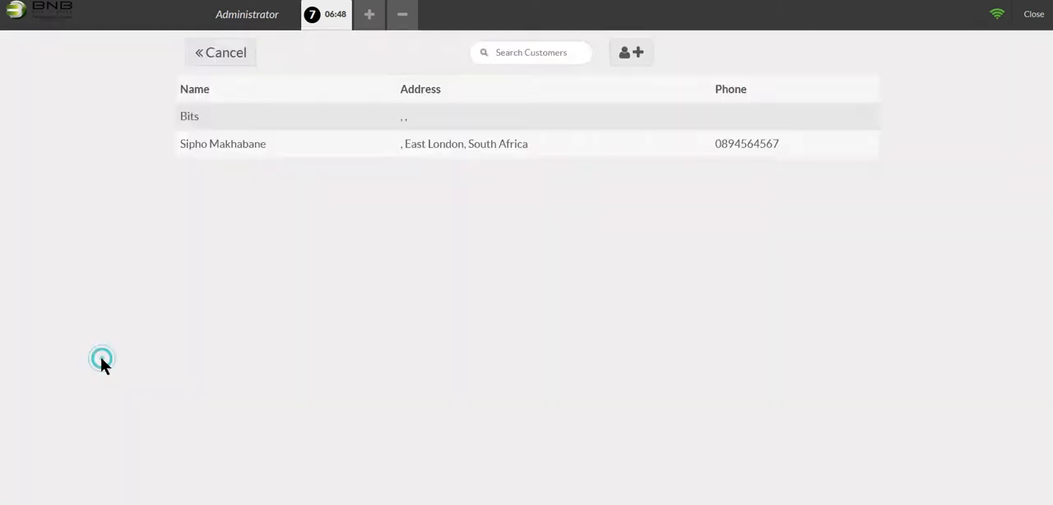
pyautogui.click(245, 153)
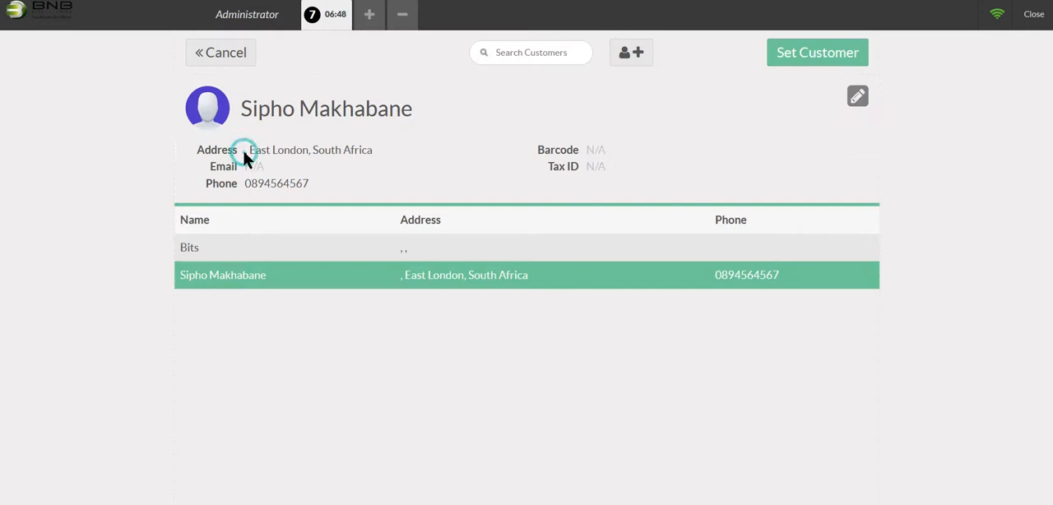
pyautogui.click(814, 51)
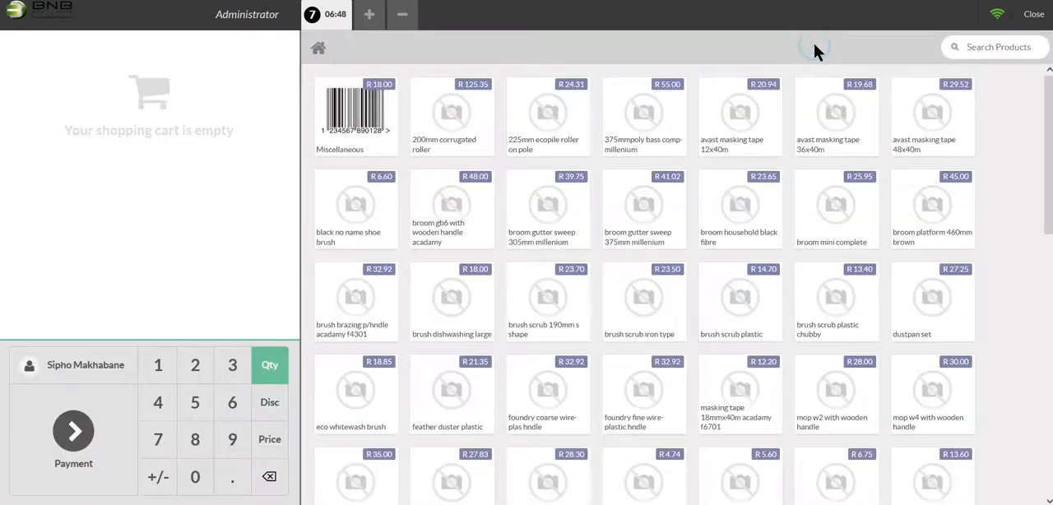
# Add one brush brazing p/hndle acadamy f4301 to the order and remove its line again
pyautogui.click(324, 346)
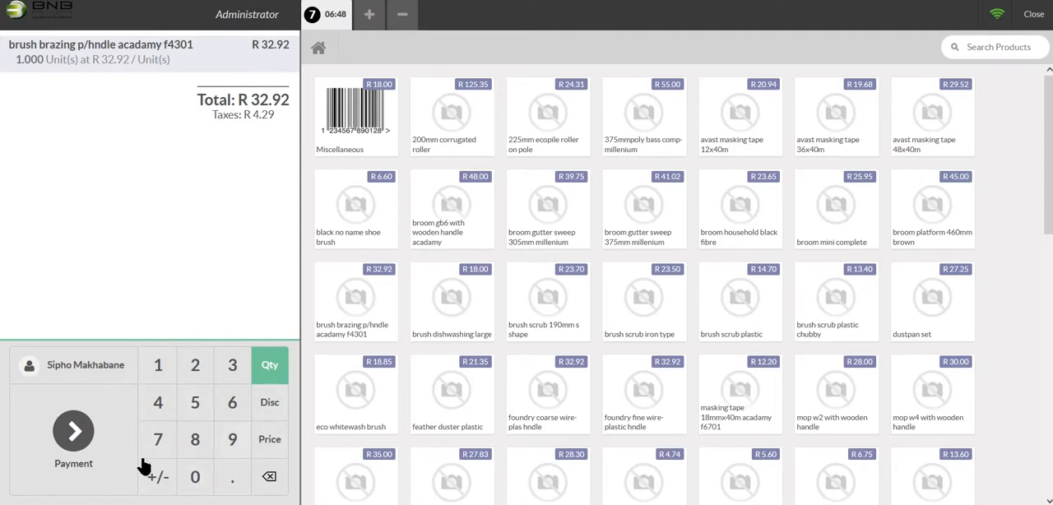
pyautogui.click(269, 479)
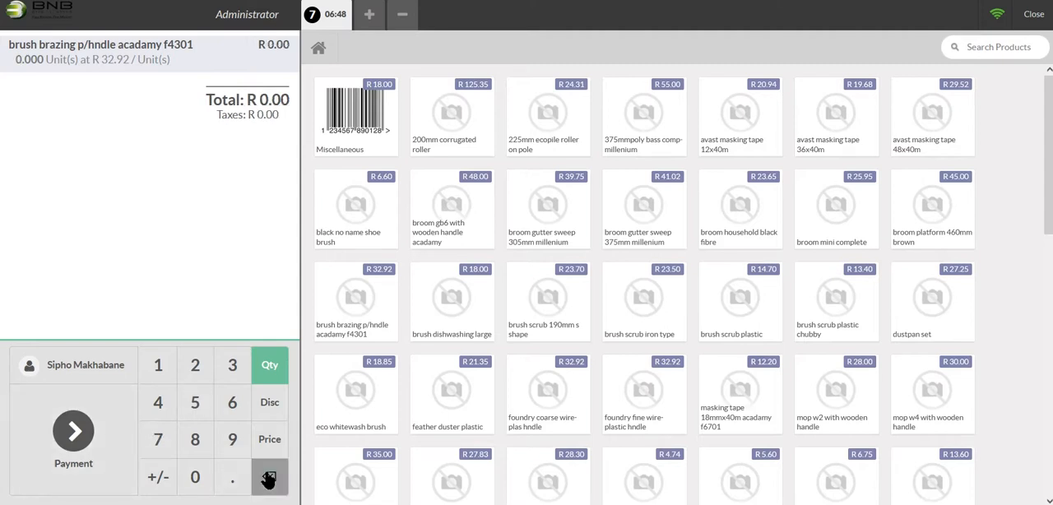
pyautogui.click(269, 478)
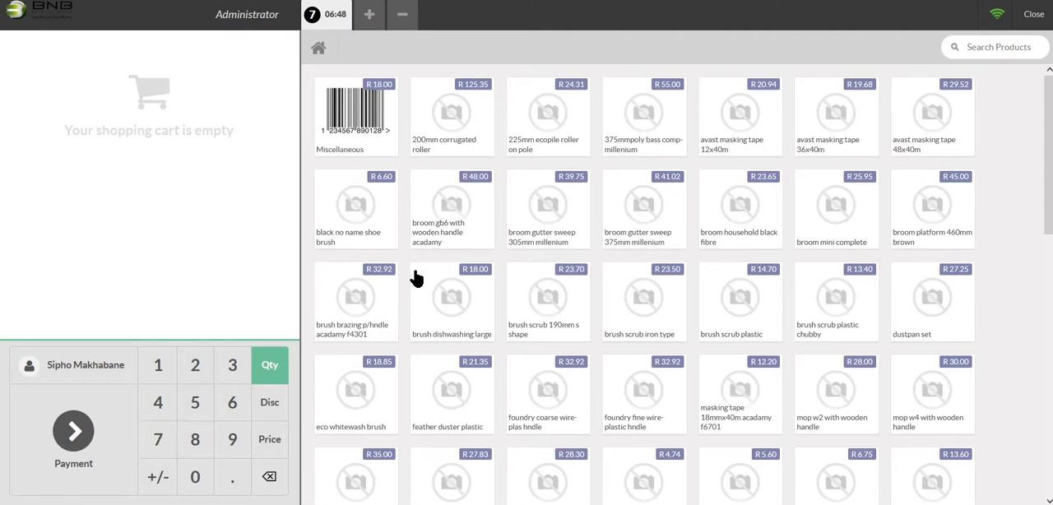
# Add broom gb6 with wooden handle acadamy to the order with quantity 2 and a 3% discount
pyautogui.click(449, 200)
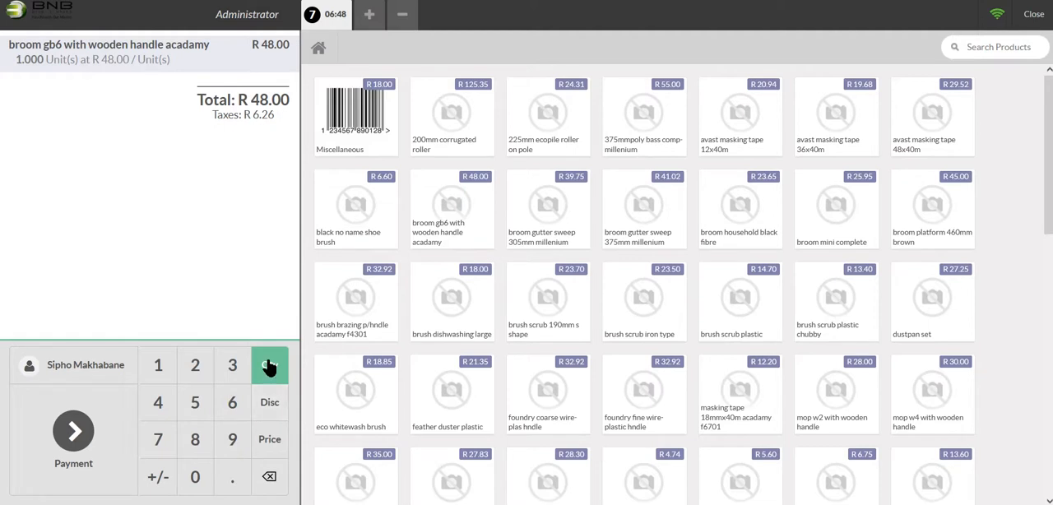
pyautogui.click(192, 371)
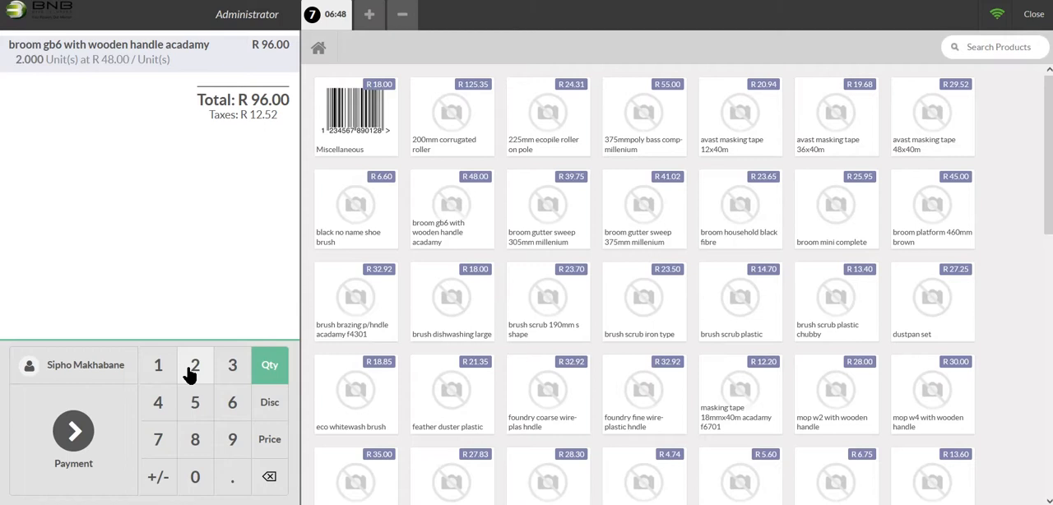
pyautogui.click(265, 415)
pyautogui.click(234, 370)
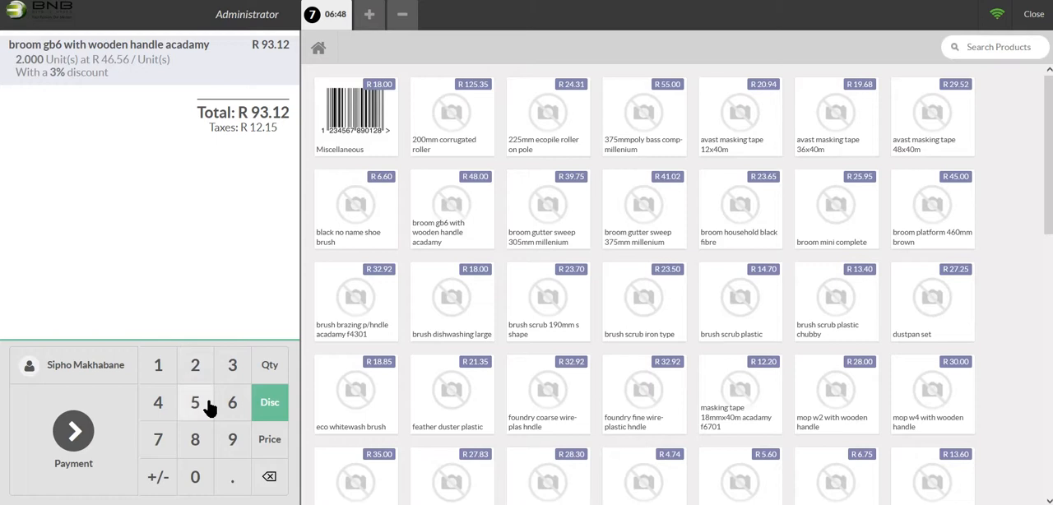
# Set the broom's unit price to 95, clear the price again and remove the broom line from the order
pyautogui.click(270, 451)
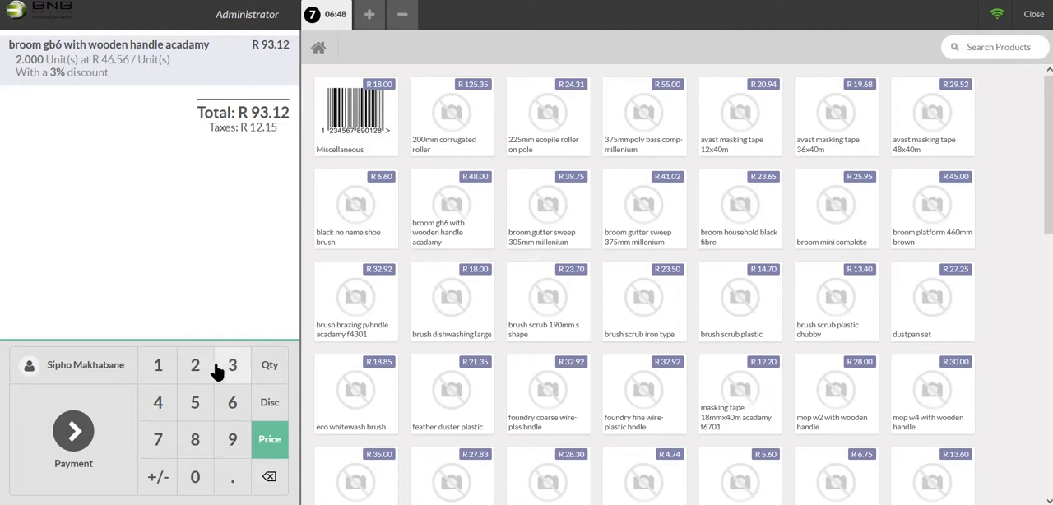
pyautogui.click(232, 439)
pyautogui.click(206, 418)
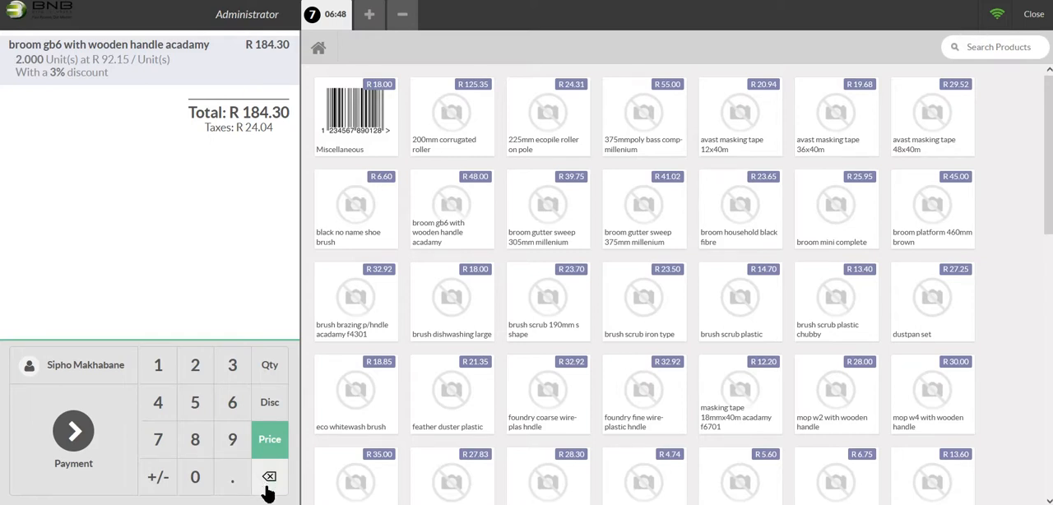
pyautogui.click(267, 486)
pyautogui.click(267, 486)
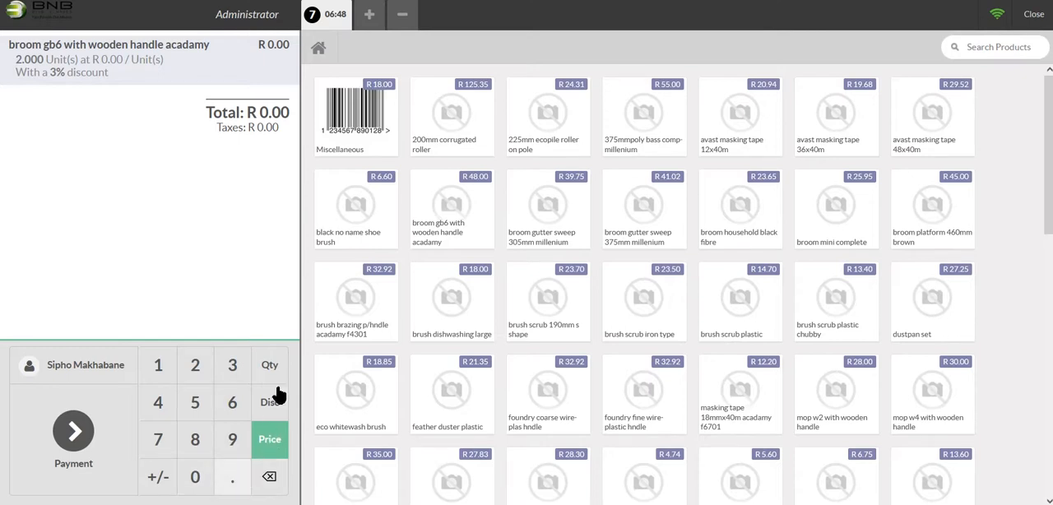
pyautogui.click(276, 376)
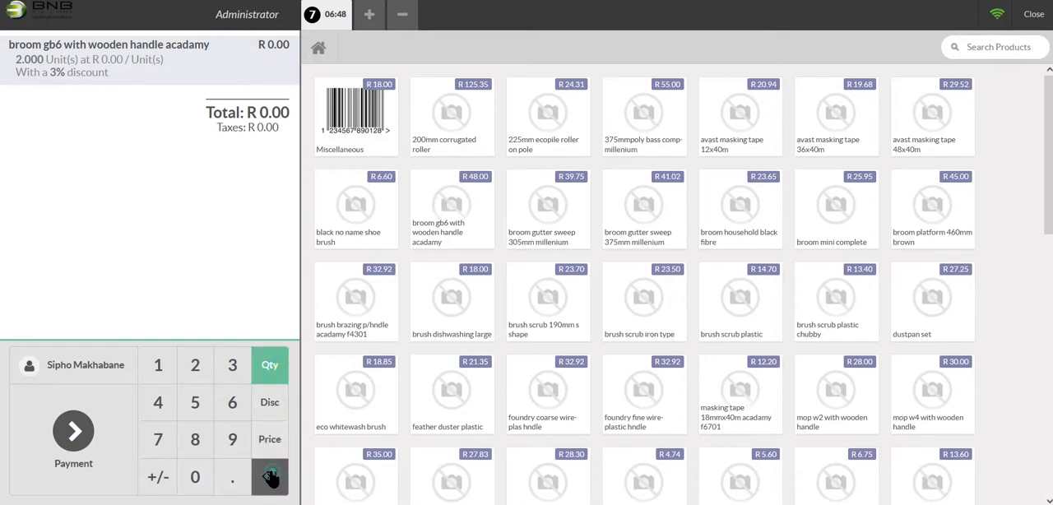
pyautogui.click(271, 478)
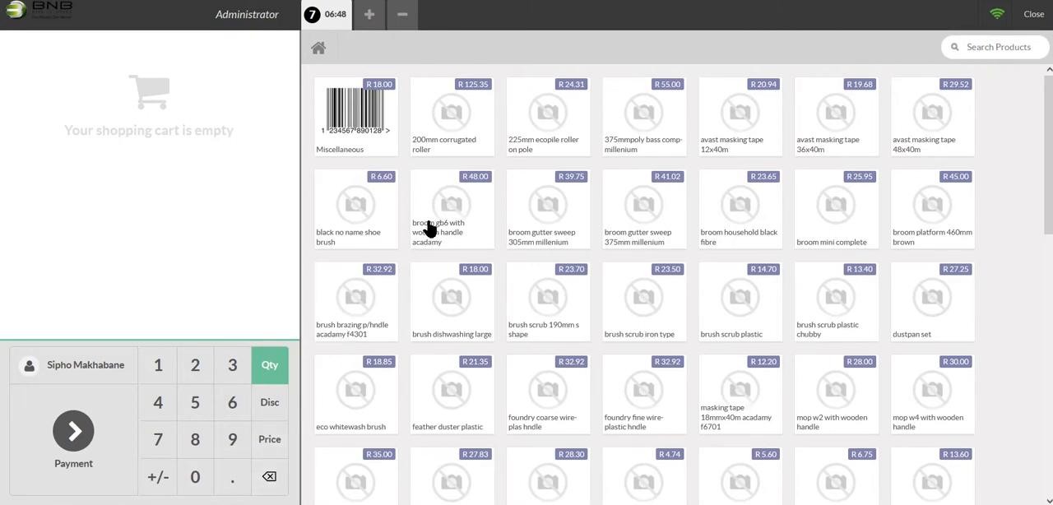
# Add the 200mm corrugated roller to the order as a return with quantity -2
pyautogui.click(473, 137)
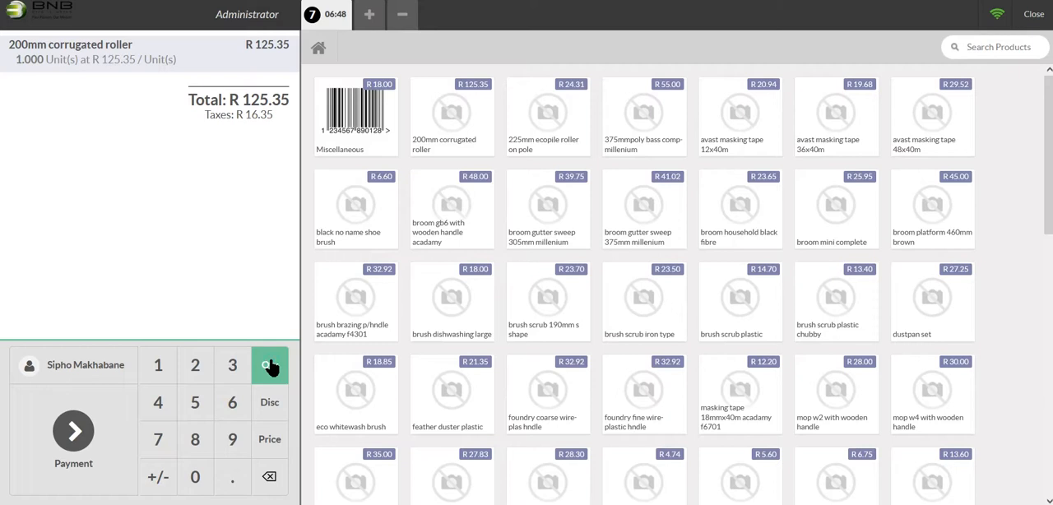
pyautogui.click(151, 484)
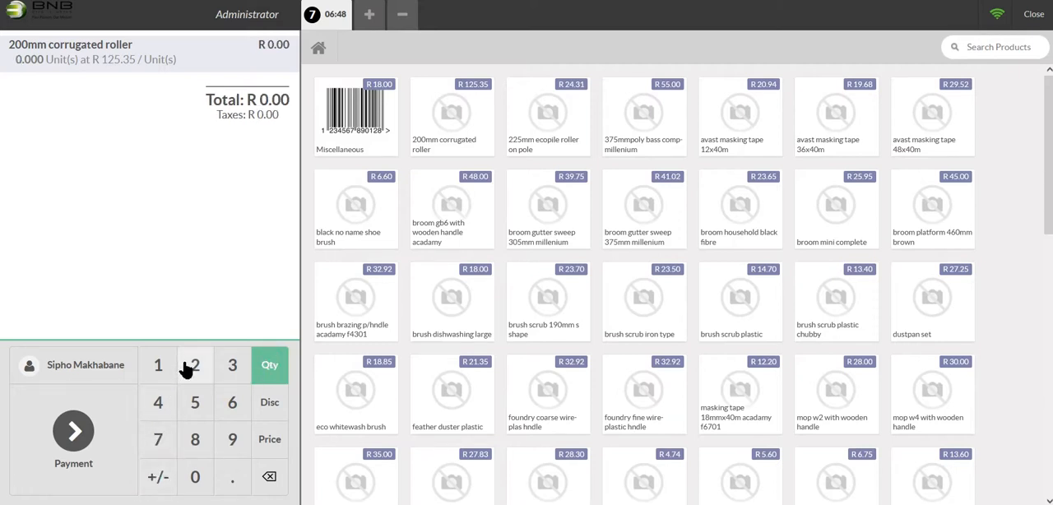
pyautogui.click(188, 368)
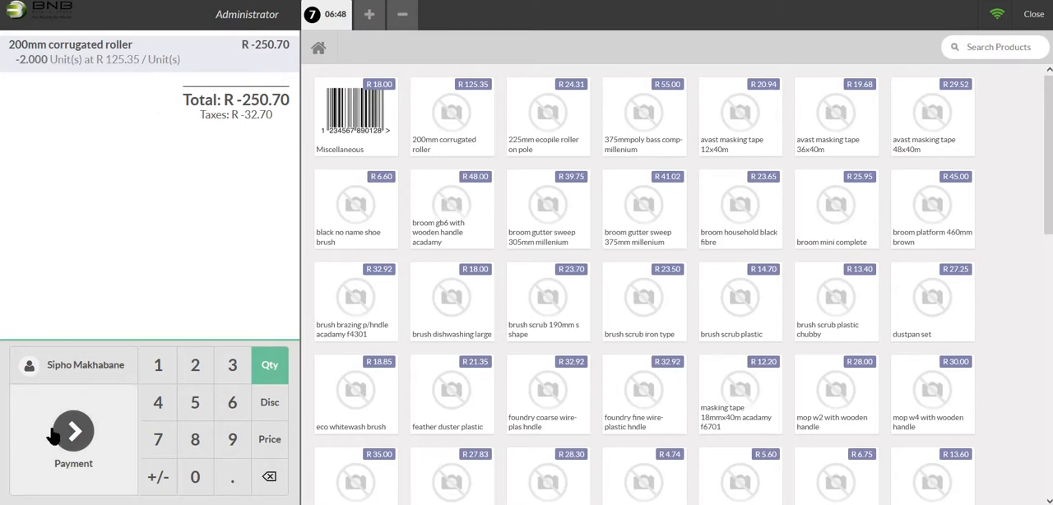
# Settle the roller return with Cash (ZAR), validate the payment and start the next order
pyautogui.click(57, 437)
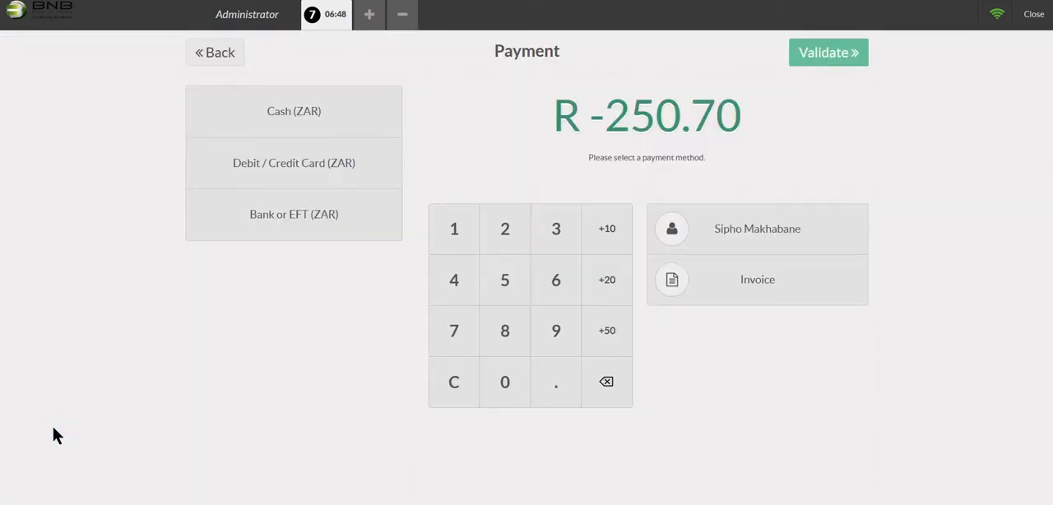
pyautogui.click(288, 135)
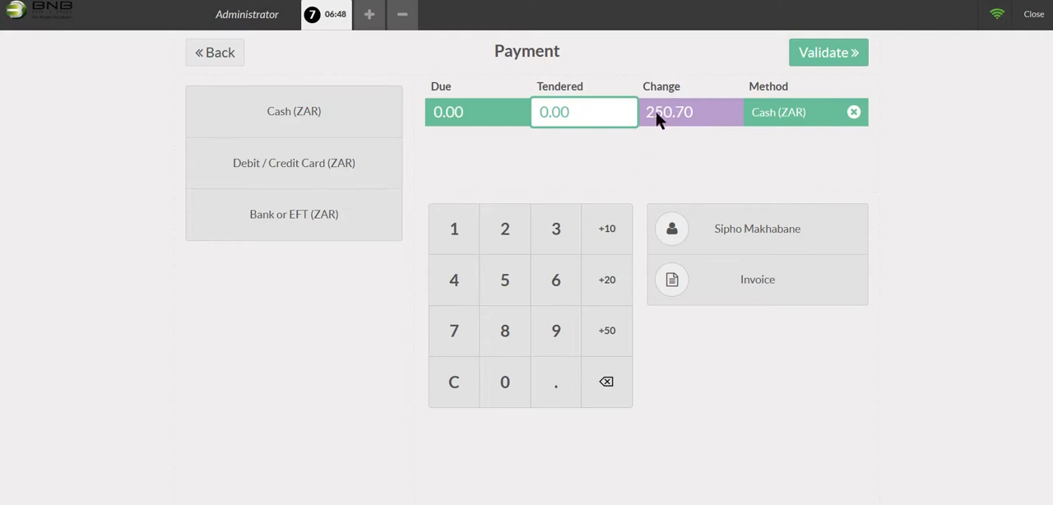
pyautogui.click(793, 59)
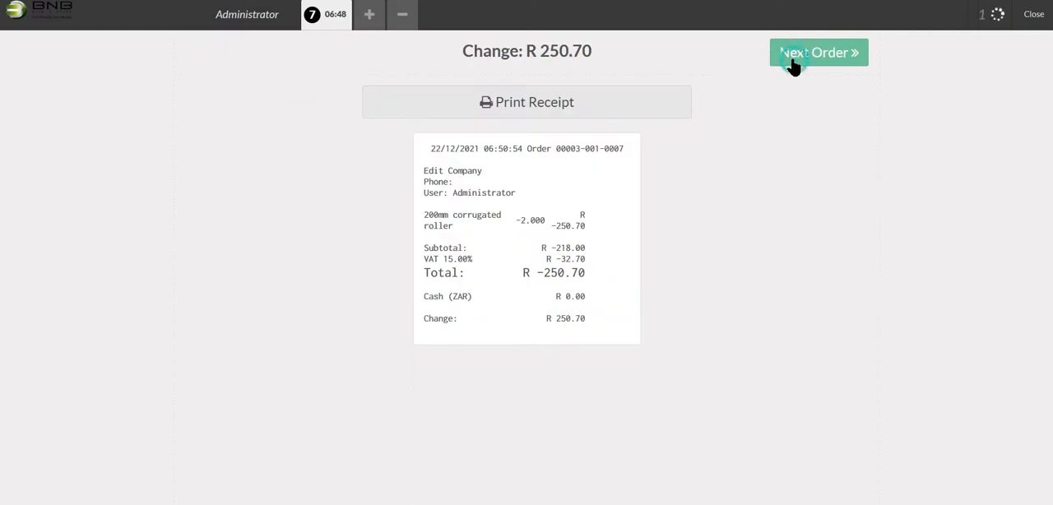
pyautogui.click(792, 54)
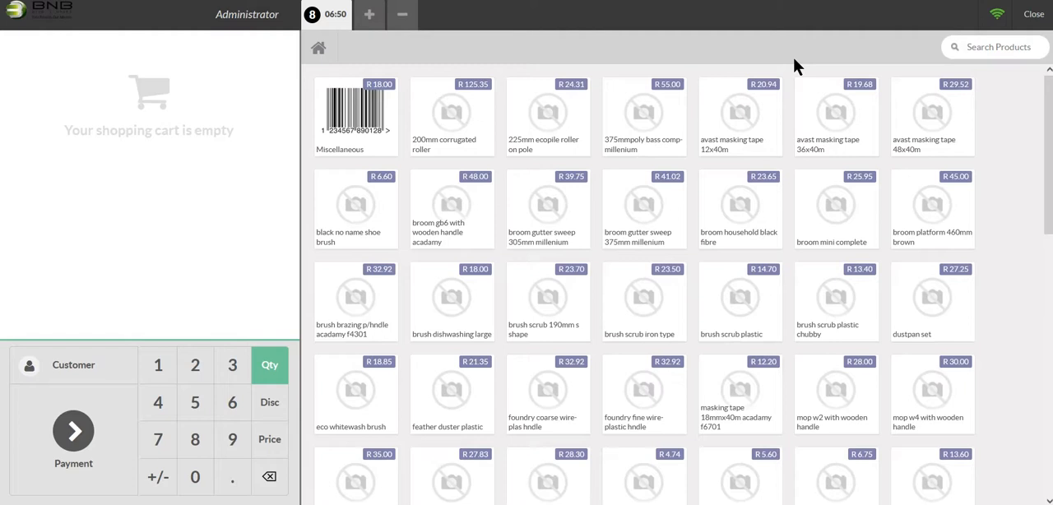
# Leave the selling screen and close the Main session to reach its closing control
pyautogui.click(1027, 16)
pyautogui.click(1027, 16)
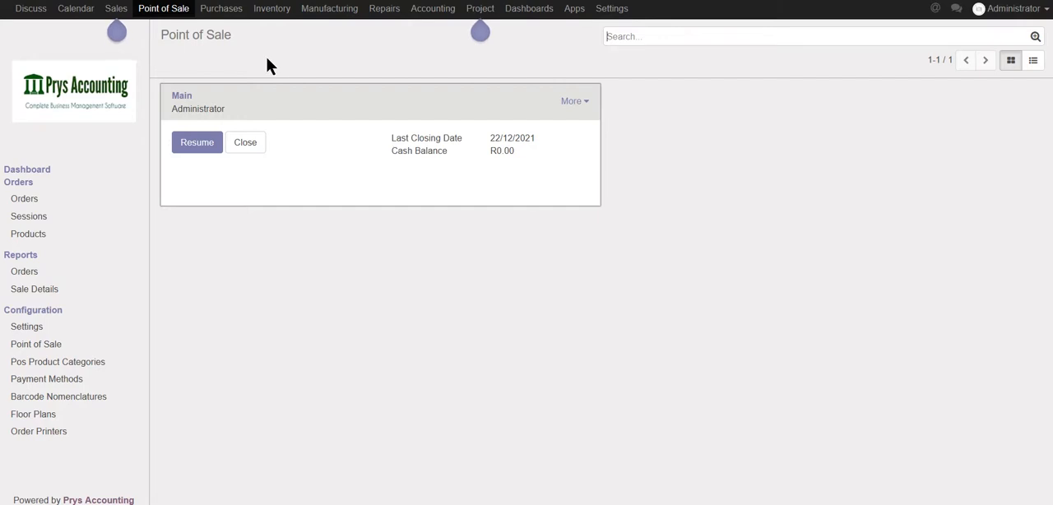
pyautogui.click(234, 153)
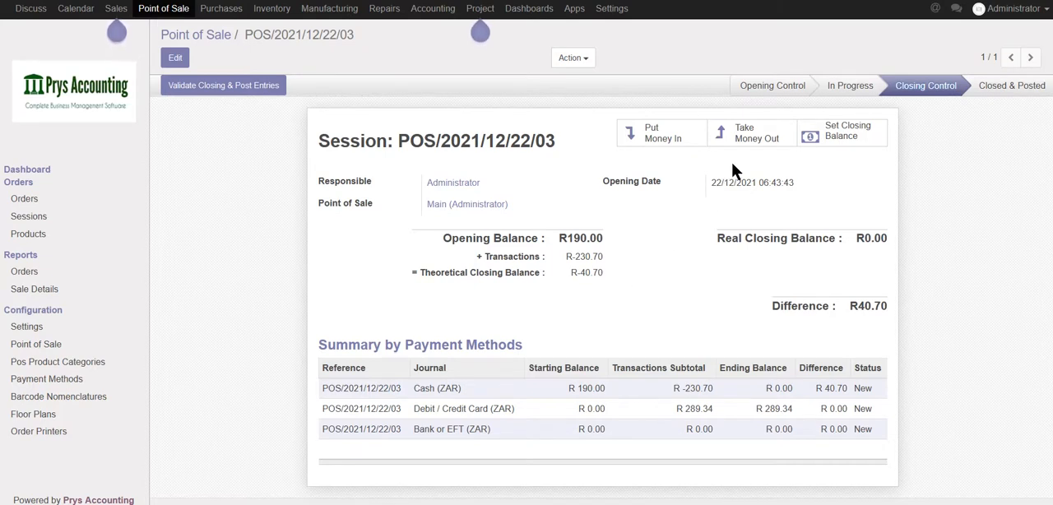
# Put 50 into the session's cash register with the reason "Loan from B"
pyautogui.click(663, 137)
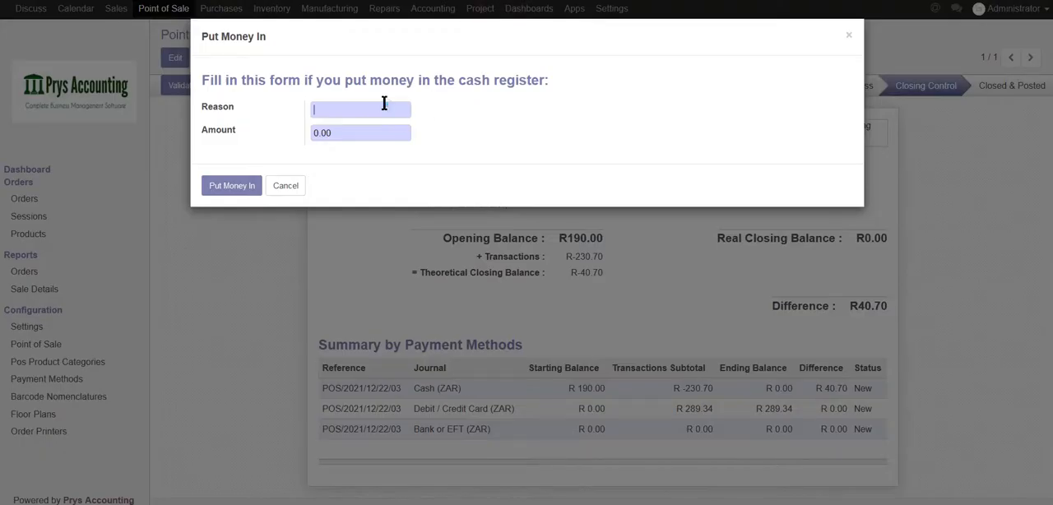
pyautogui.write('Loan from Boss')
pyautogui.click(336, 135)
pyautogui.write('50')
pyautogui.click(222, 186)
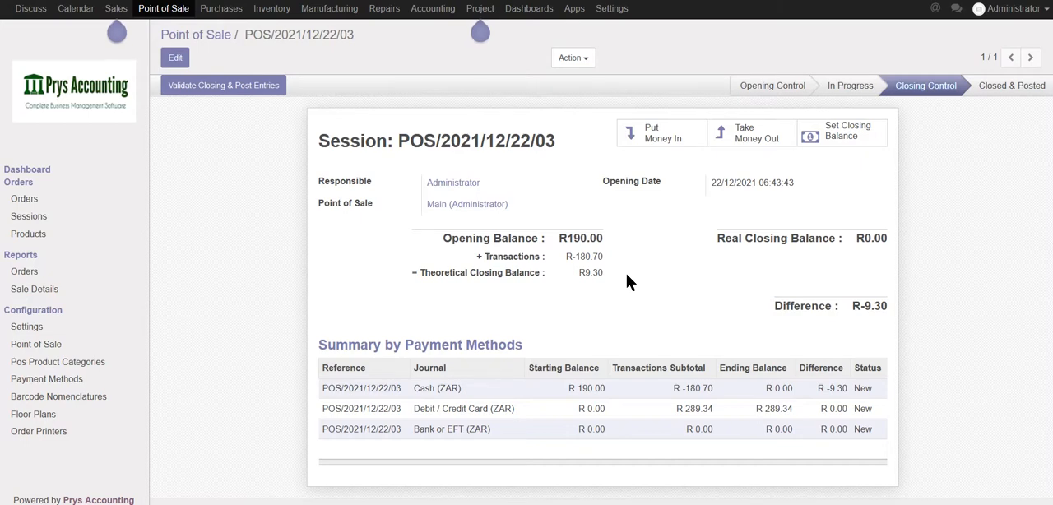
# Take 2 out of the session's cash register with the reason "Parking"
pyautogui.click(770, 138)
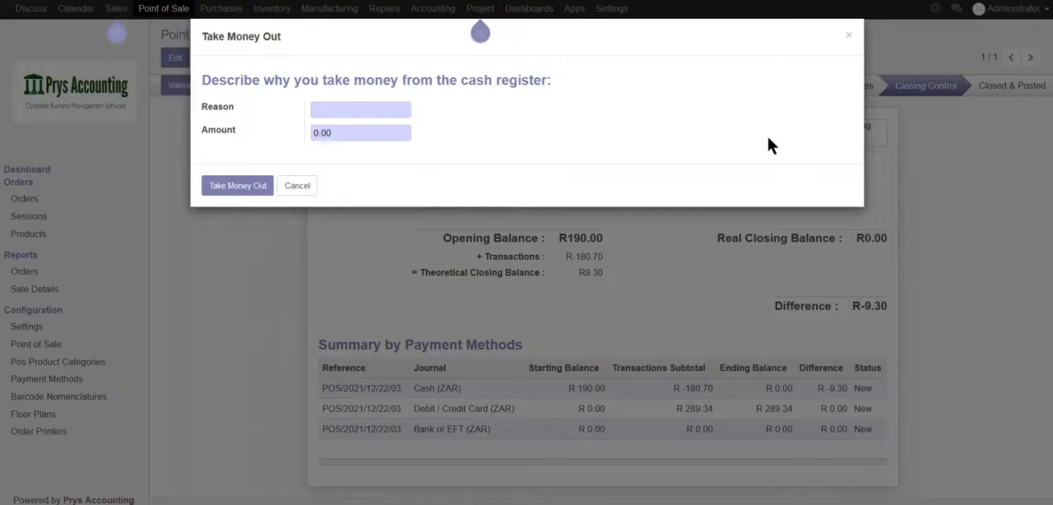
pyautogui.click(352, 110)
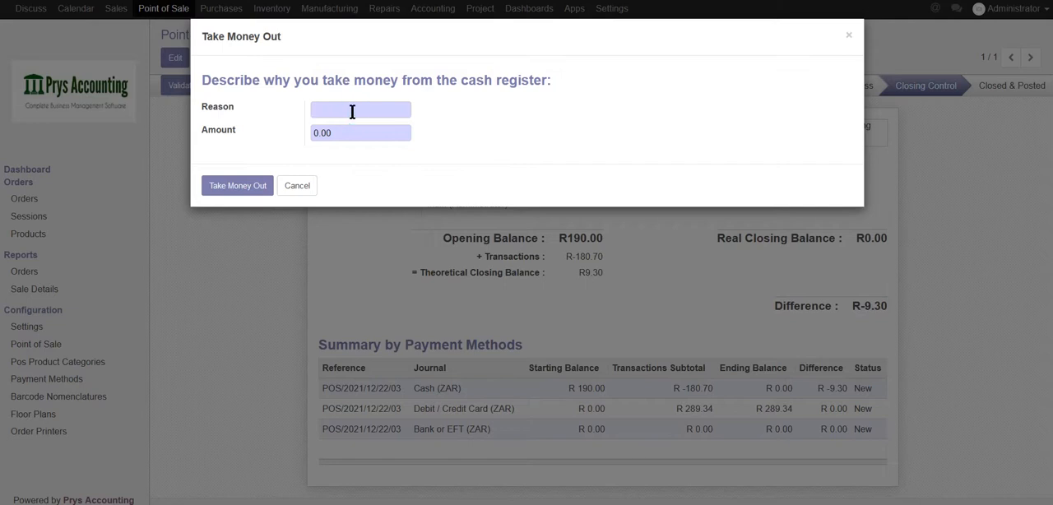
pyautogui.write('Parking')
pyautogui.press('Tab')
pyautogui.write('2')
pyautogui.click(234, 187)
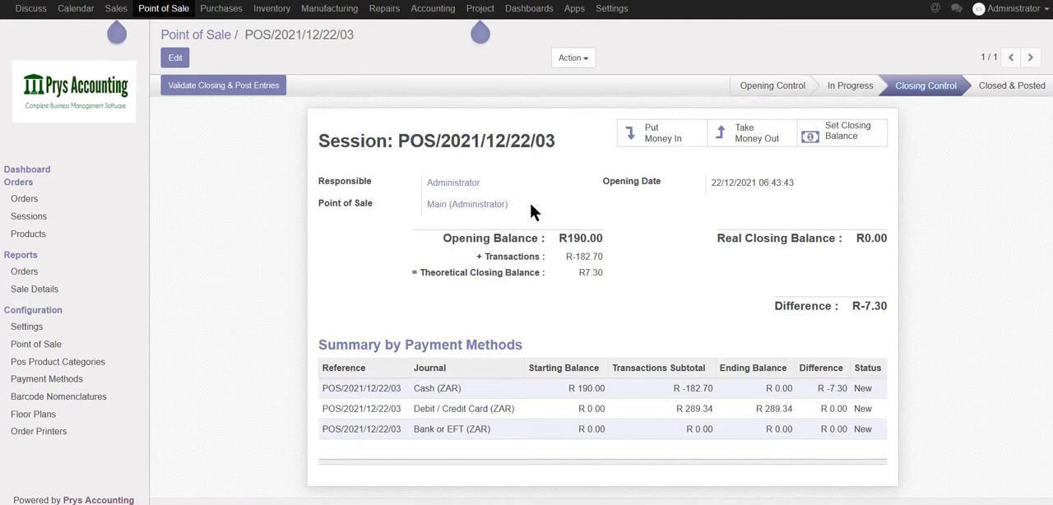
# Set the closing balance to one 5.00, one 2.00 and three 0.10 coins, and validate the session closing with its entries posted
pyautogui.click(841, 136)
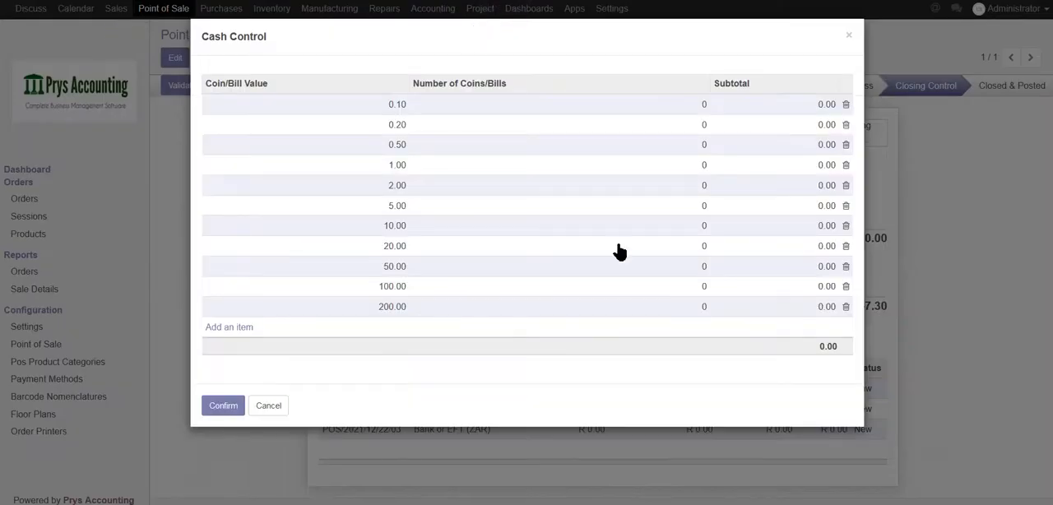
pyautogui.click(684, 205)
pyautogui.write('1')
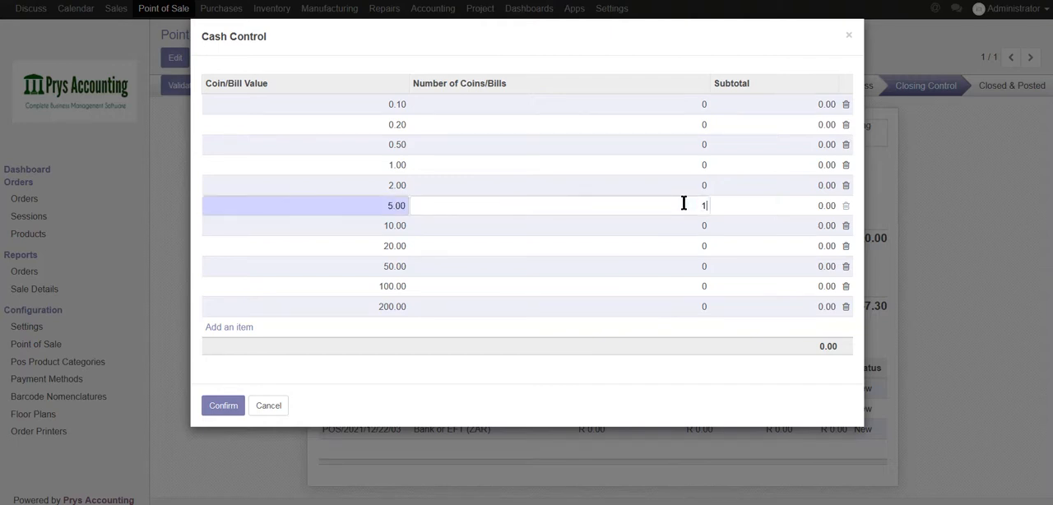
pyautogui.click(694, 187)
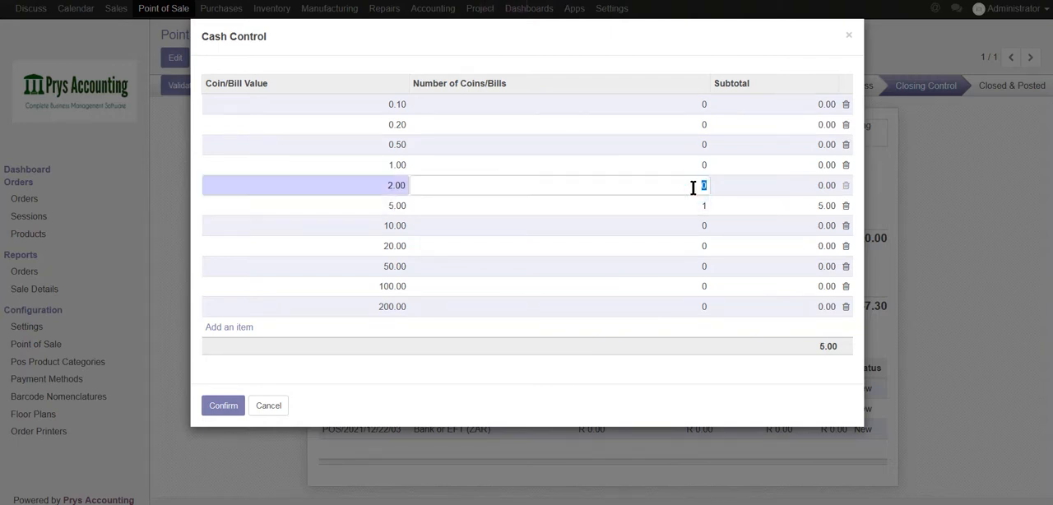
pyautogui.write('1')
pyautogui.click(691, 105)
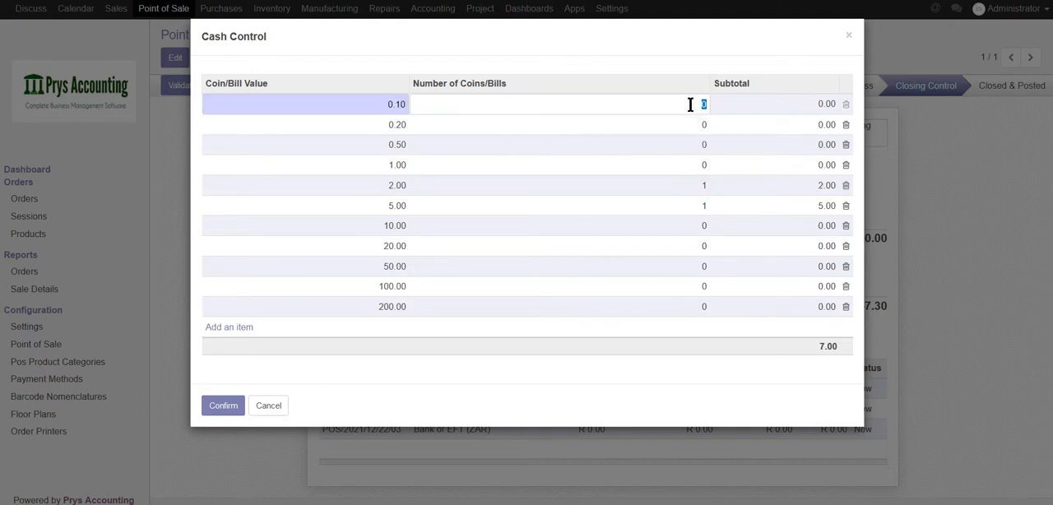
pyautogui.write('2')
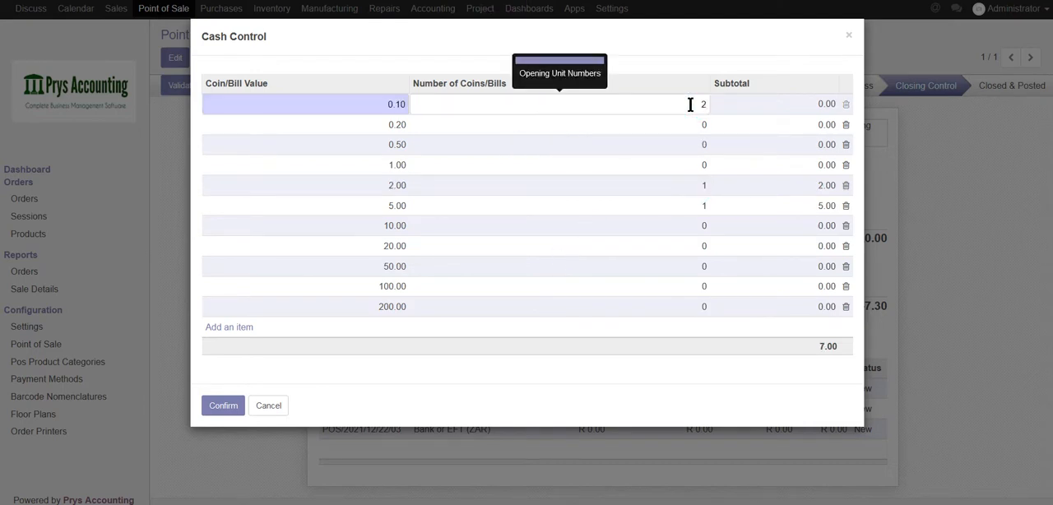
pyautogui.press('BackSpace')
pyautogui.write('3')
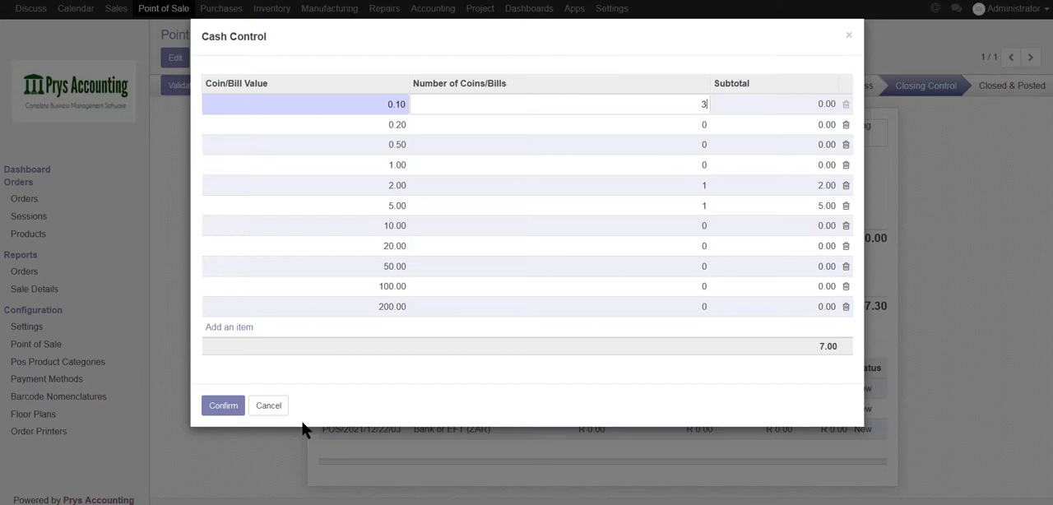
pyautogui.click(223, 405)
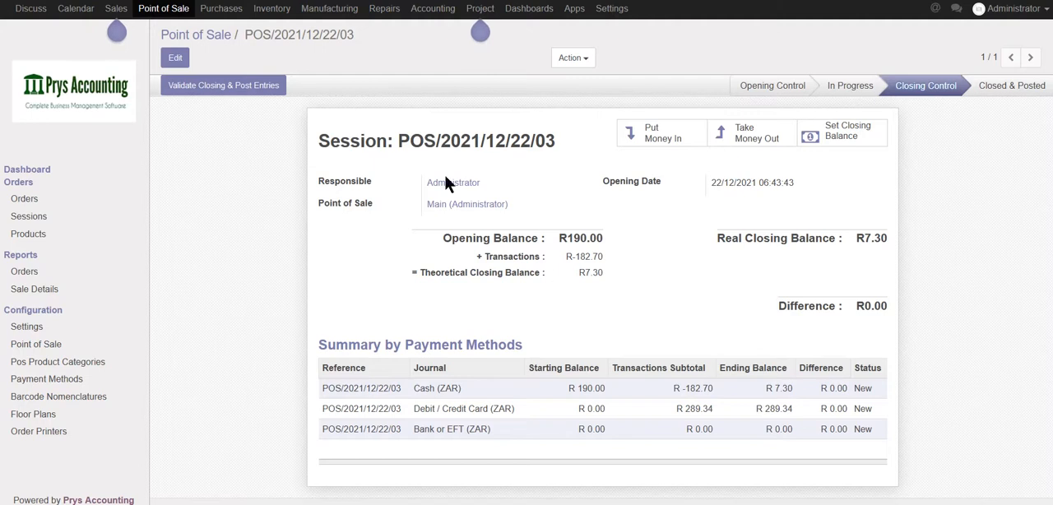
pyautogui.click(242, 82)
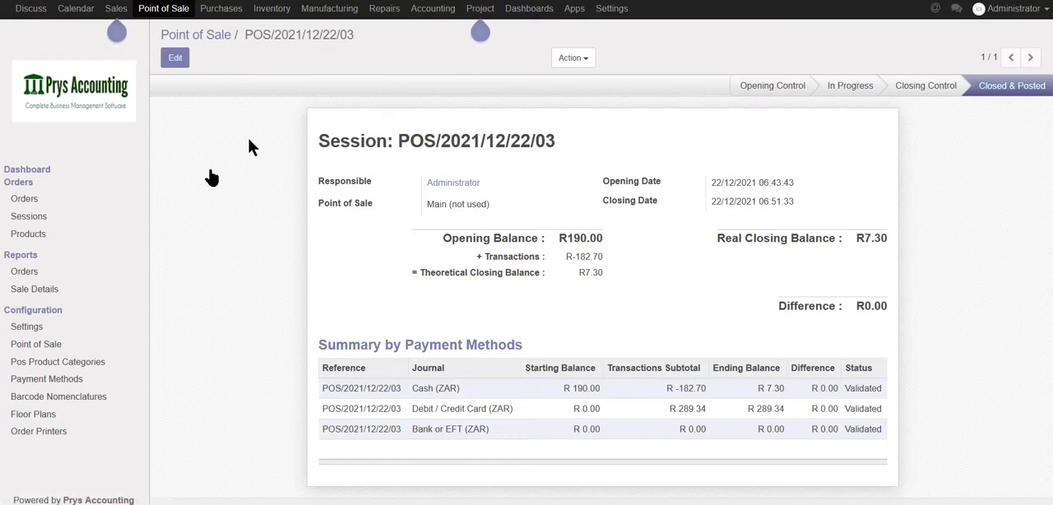
# Open the Sale Details report and set its start date to 22/12/2021 06:00:00
pyautogui.click(26, 293)
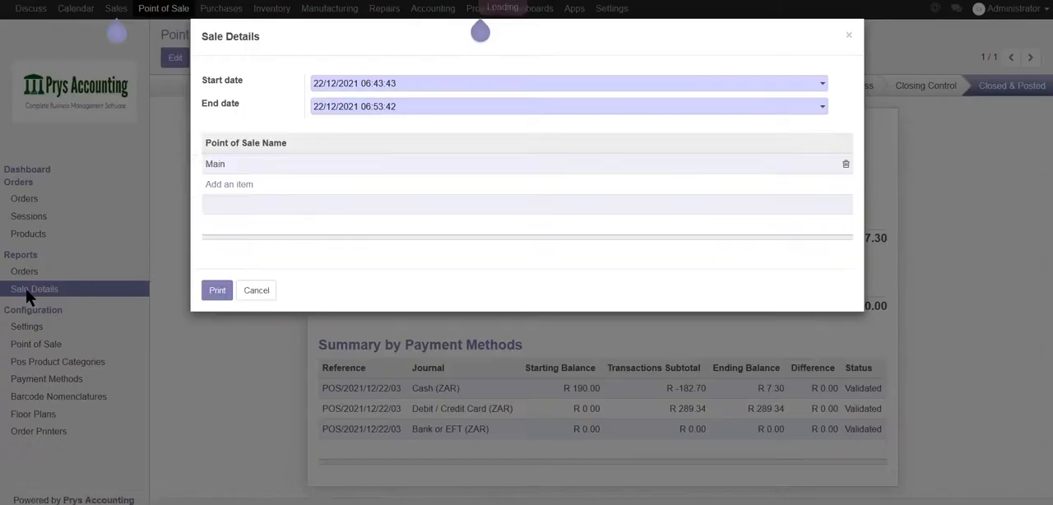
pyautogui.click(400, 82)
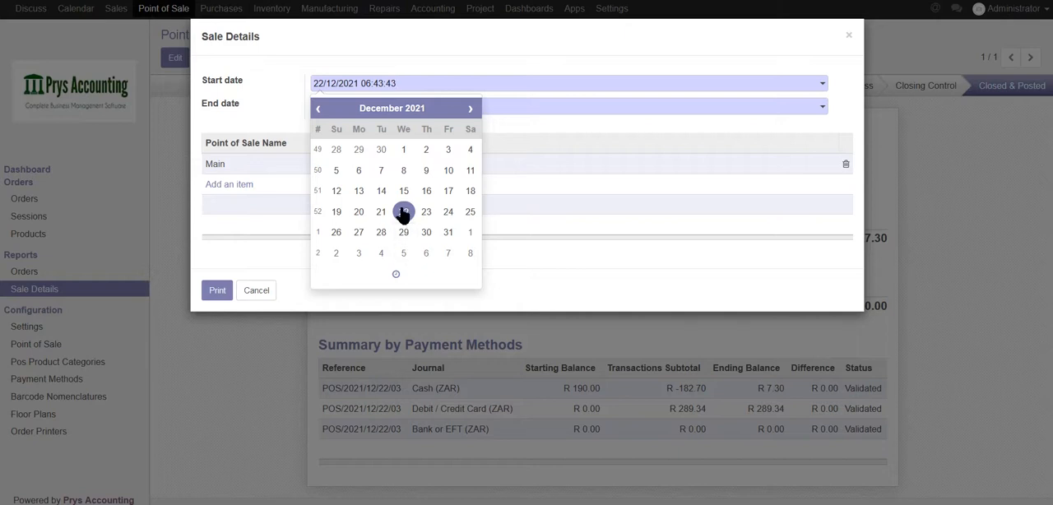
pyautogui.click(398, 276)
pyautogui.click(398, 190)
pyautogui.click(329, 149)
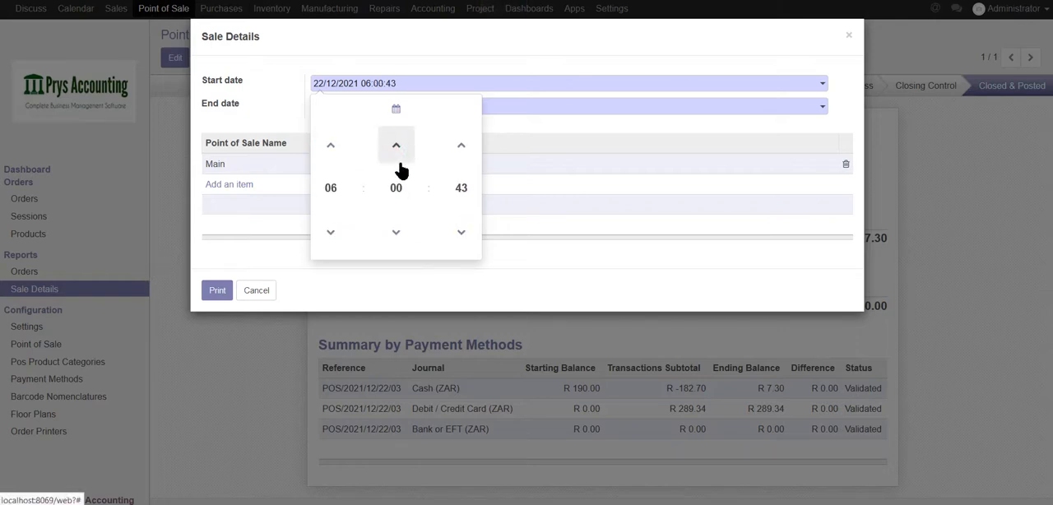
pyautogui.click(460, 186)
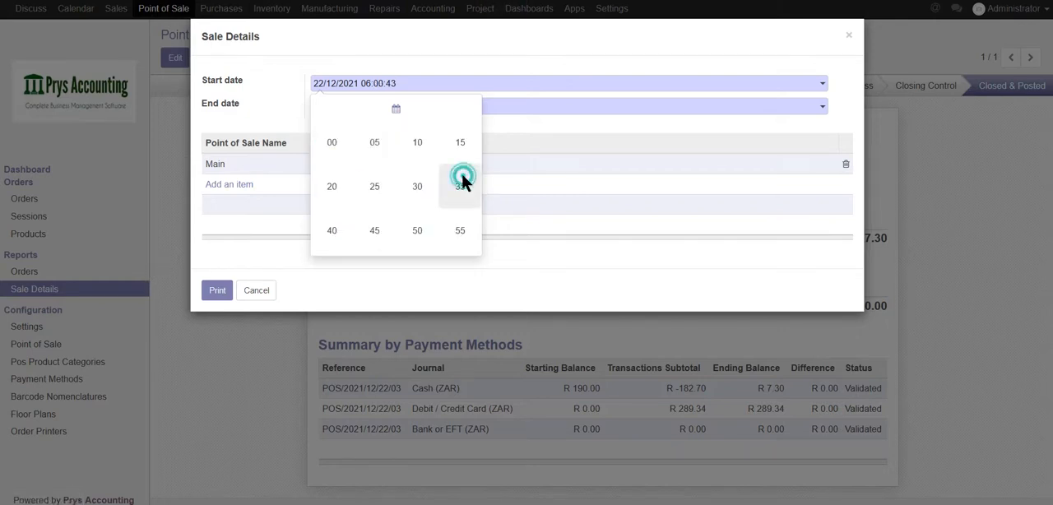
pyautogui.click(332, 144)
pyautogui.click(399, 110)
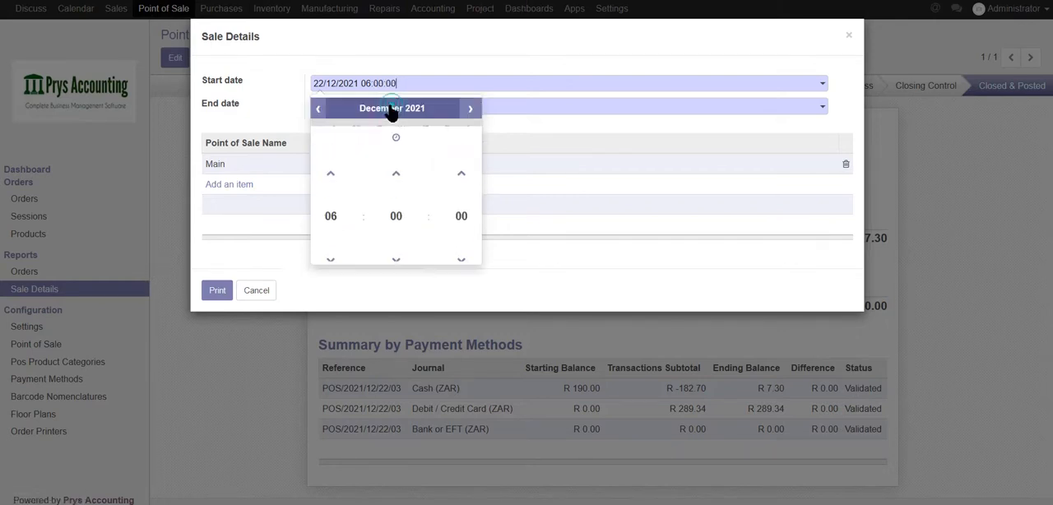
# Print the Sale Details report for the Main point of sale and open the generated PDF
pyautogui.click(557, 130)
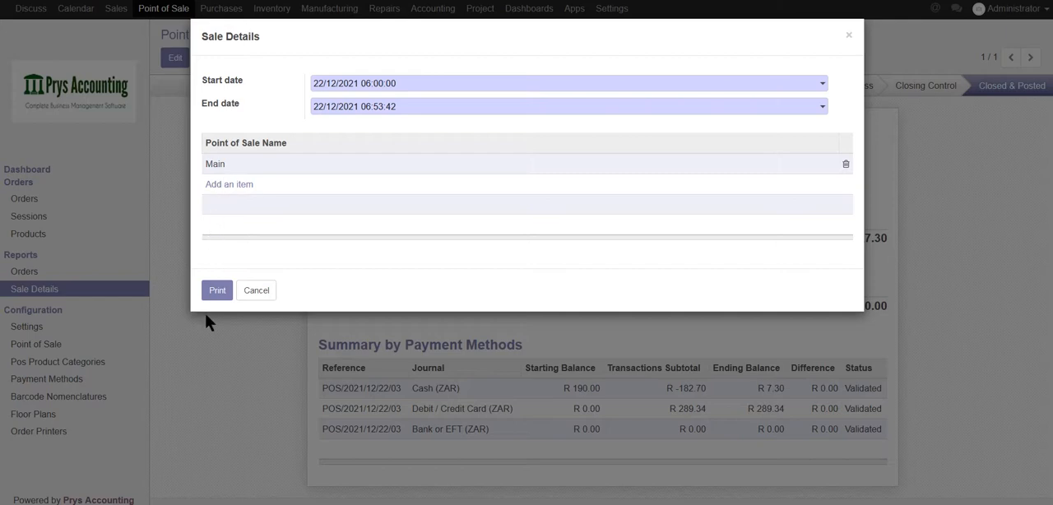
pyautogui.click(217, 291)
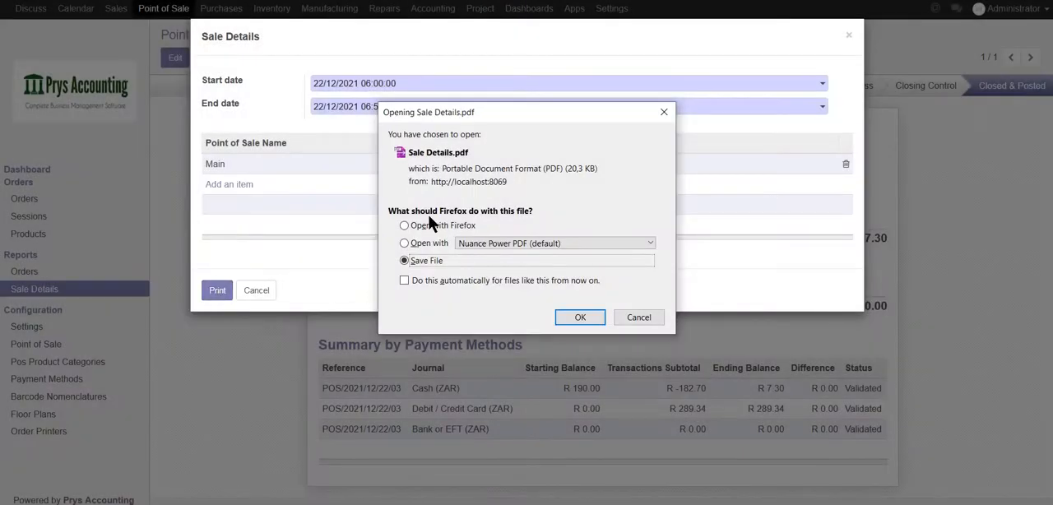
pyautogui.click(422, 224)
pyautogui.click(576, 313)
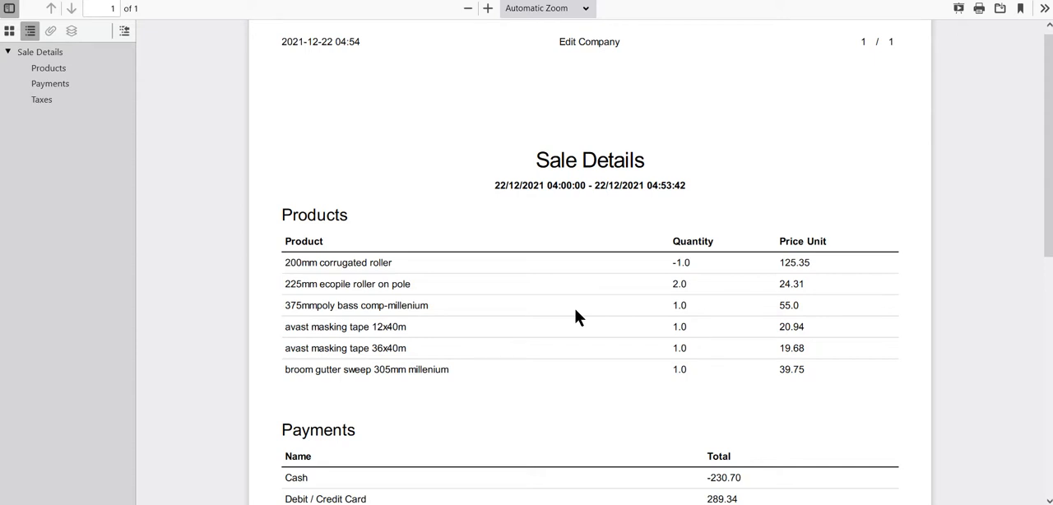
# Review the report's products, payments, taxes and total, and dismiss the Sale Details dialog
pyautogui.scroll(-2, 576, 312)
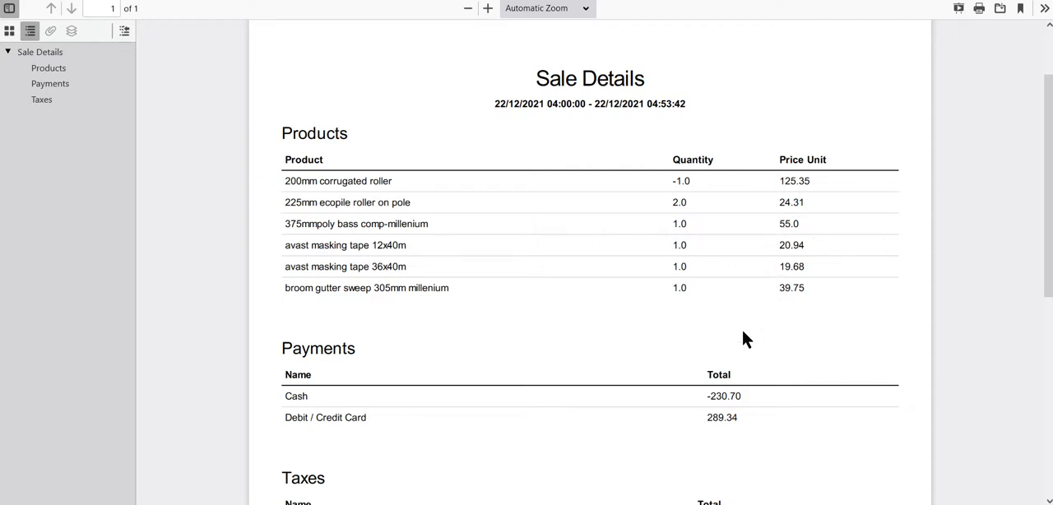
pyautogui.scroll(-3, 743, 333)
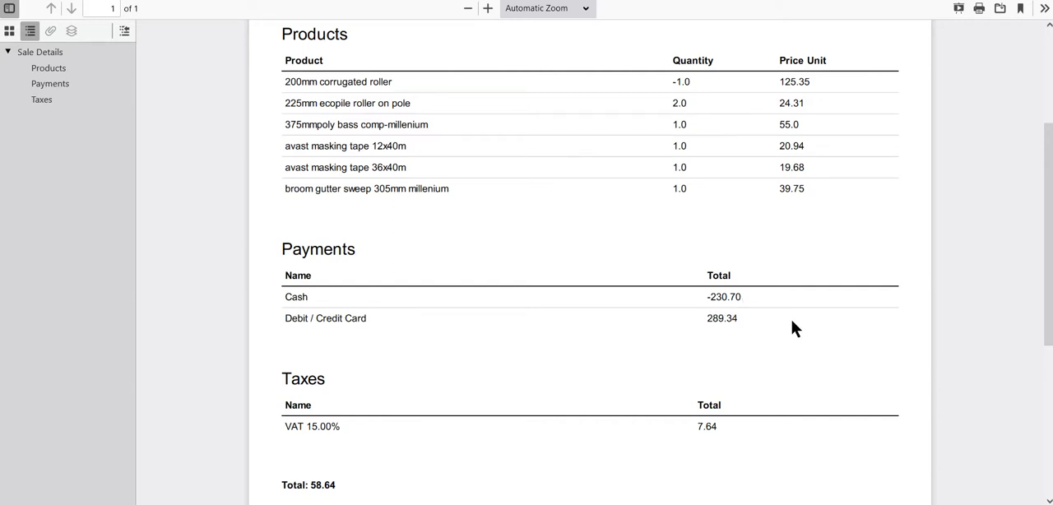
pyautogui.scroll(-4, 662, 364)
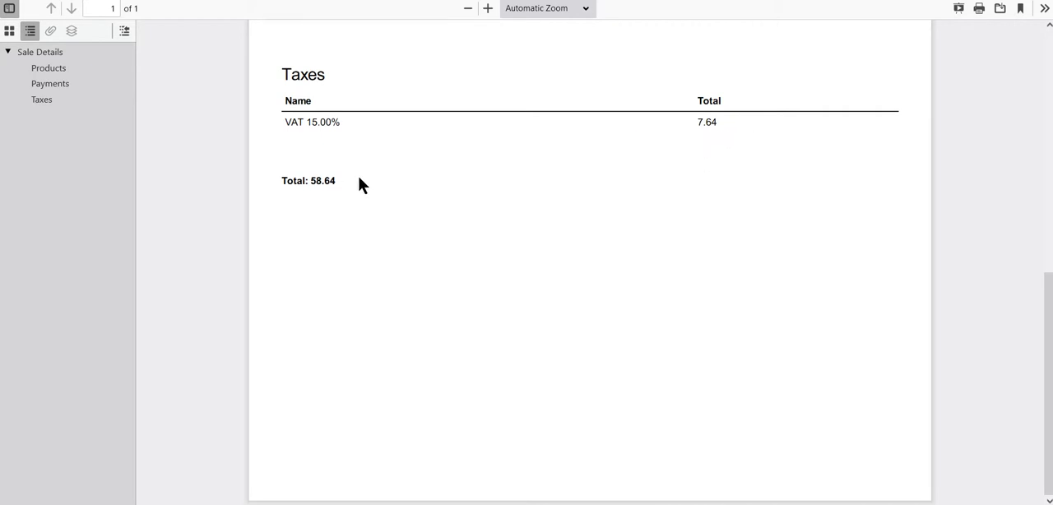
pyautogui.scroll(6, 359, 183)
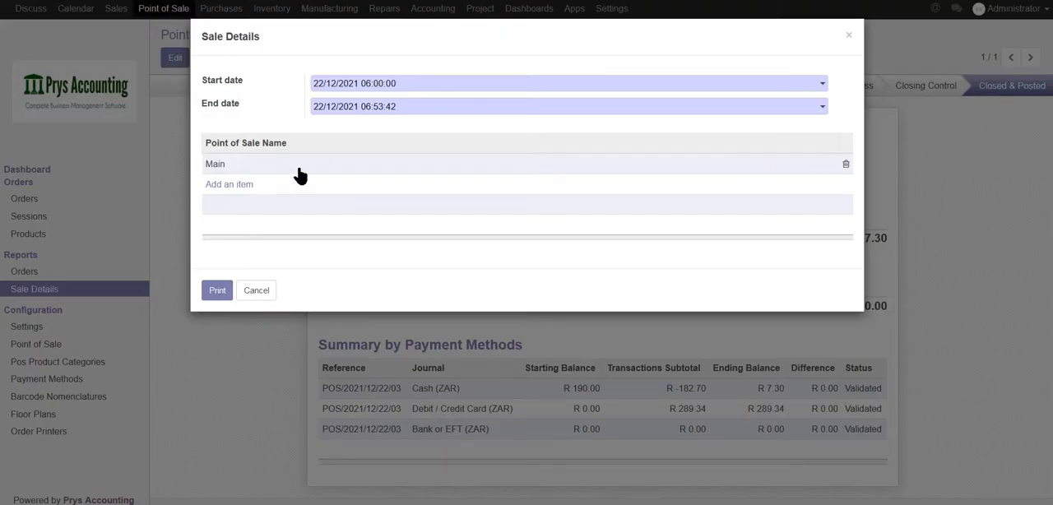
pyautogui.click(256, 291)
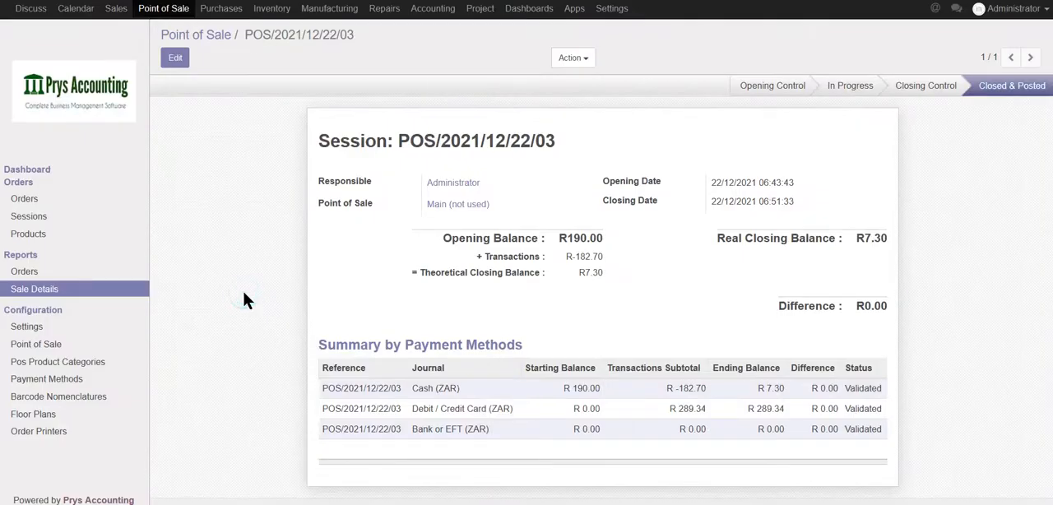